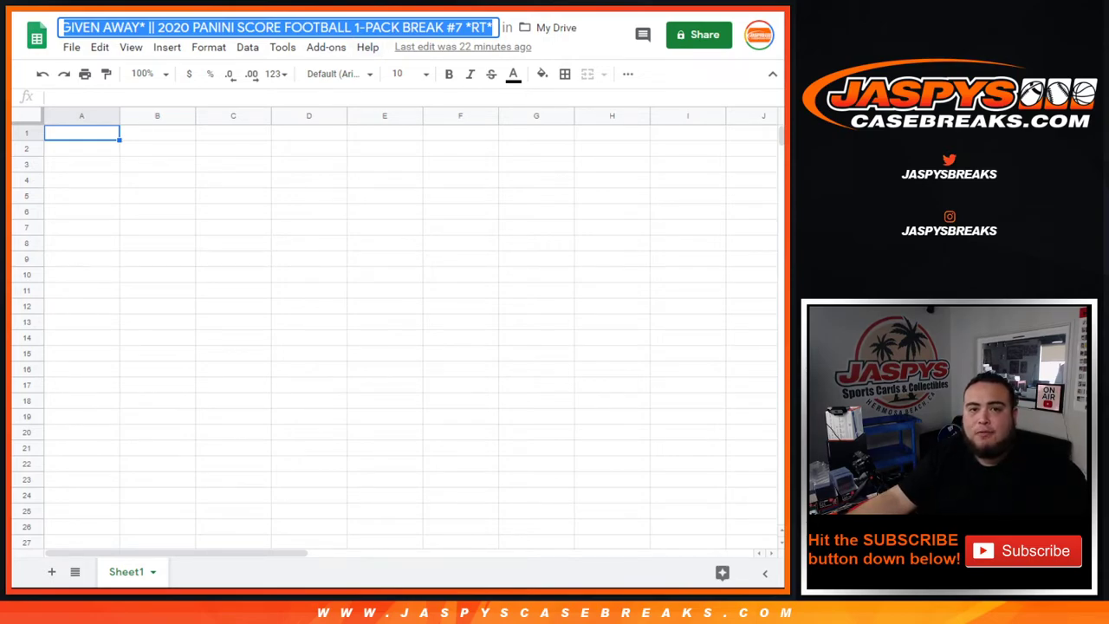
# Step: Review the giveaway rules on the store page for Score Football 1-Pack Break #8, covering the customer-name randomization and mixer spots #1 thru #7
pyautogui.hotkey('ctrl', 'Tab')
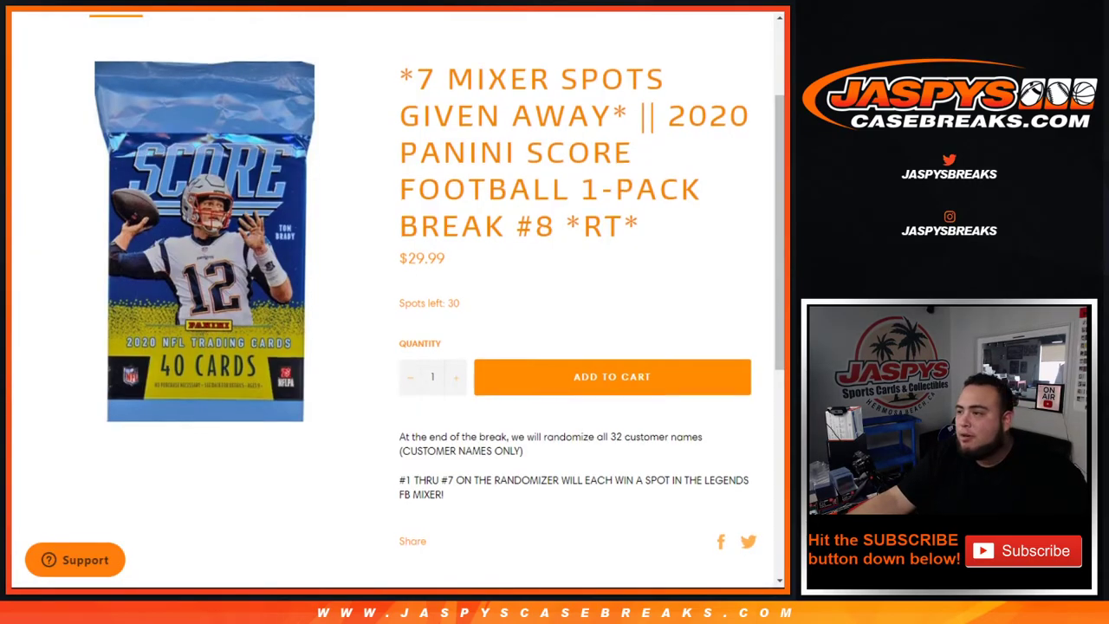
pyautogui.scroll(-5, 398, 325)
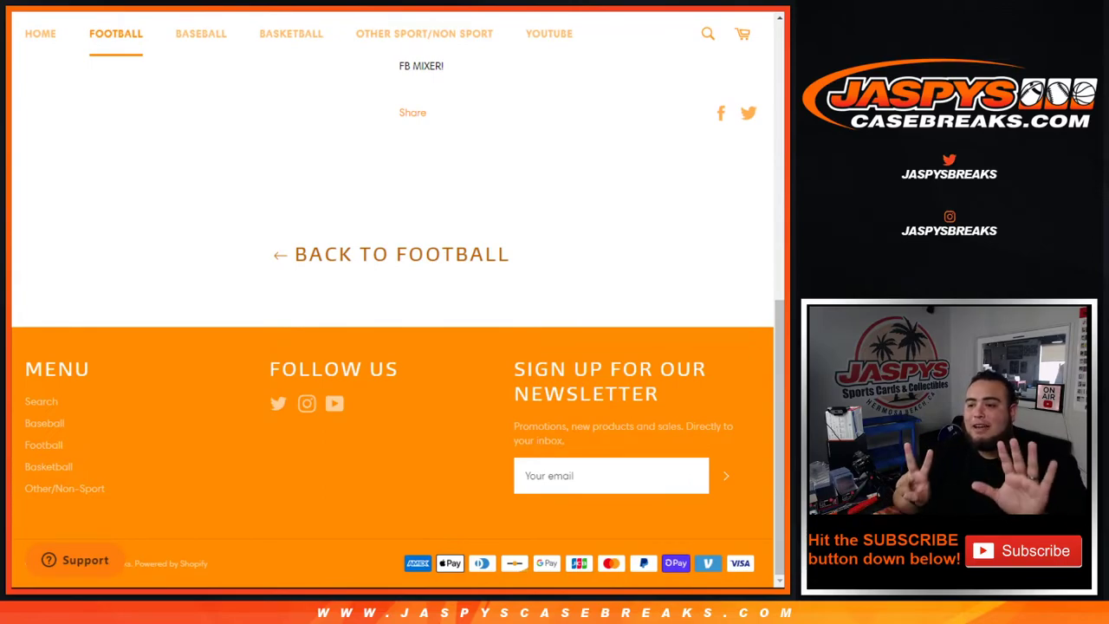
pyautogui.scroll(3, 398, 325)
pyautogui.scroll(-2, 398, 325)
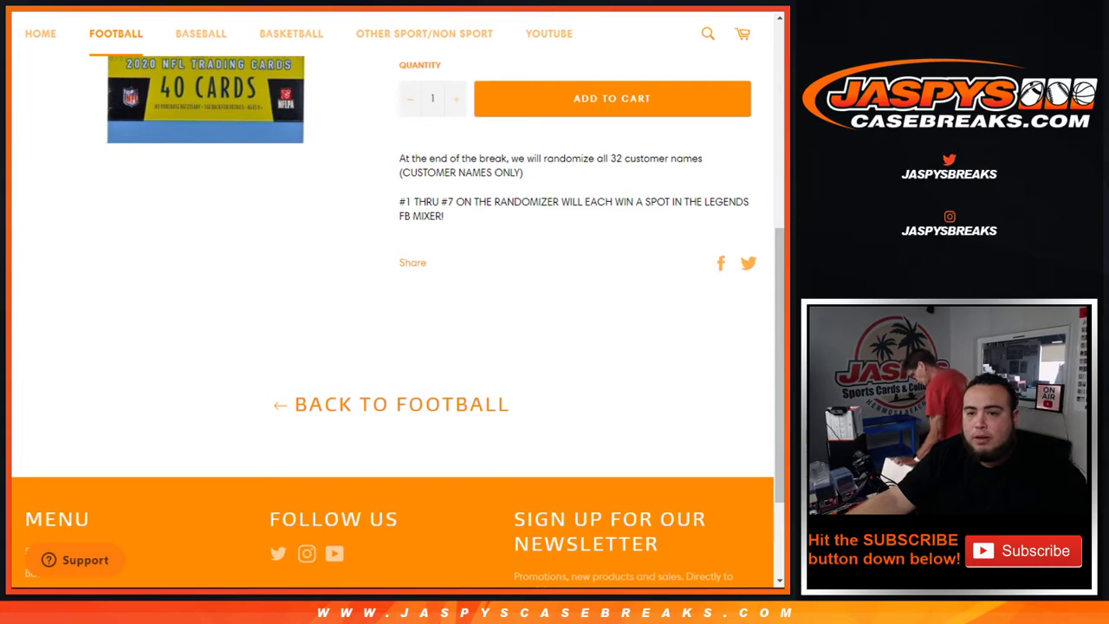
pyautogui.moveTo(705, 158); pyautogui.dragTo(671, 159)
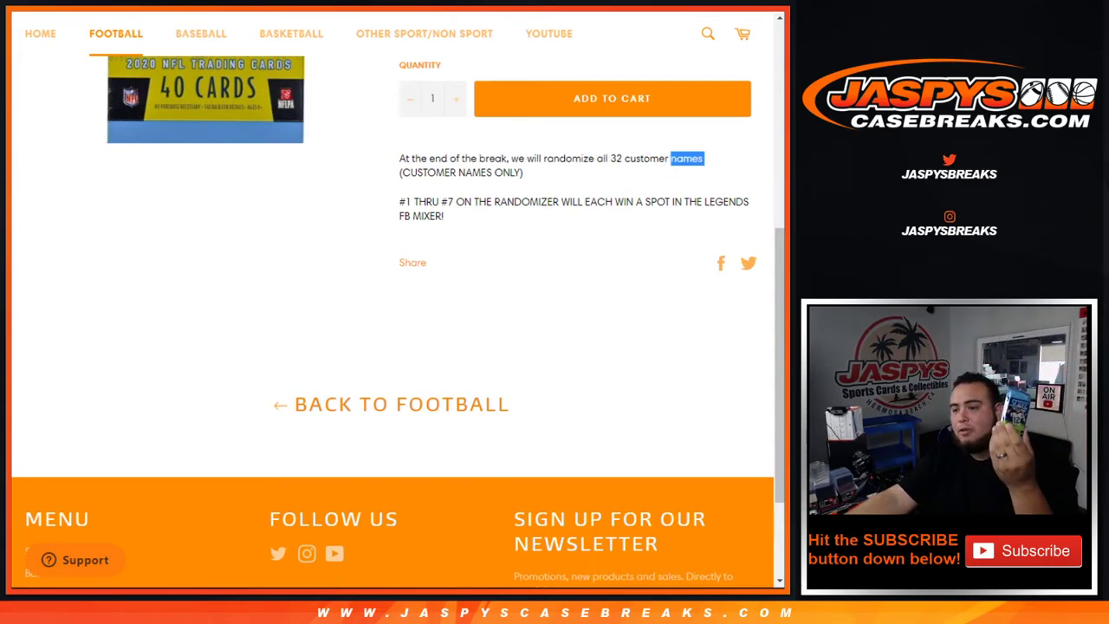
pyautogui.click(685, 159)
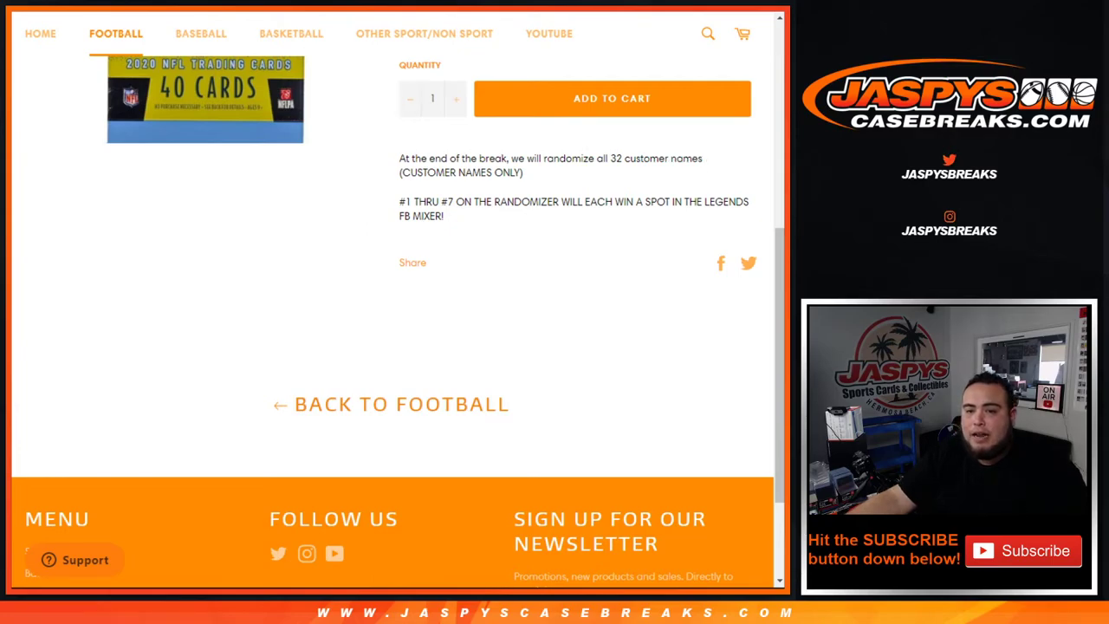
pyautogui.moveTo(399, 158); pyautogui.dragTo(524, 173)
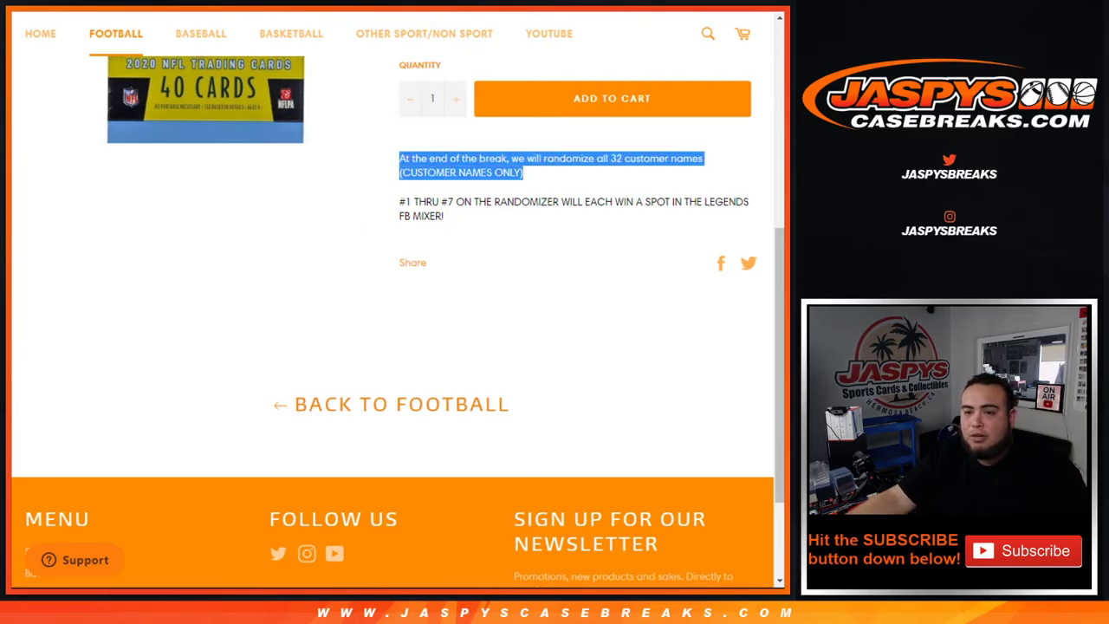
pyautogui.moveTo(398, 201); pyautogui.dragTo(443, 216)
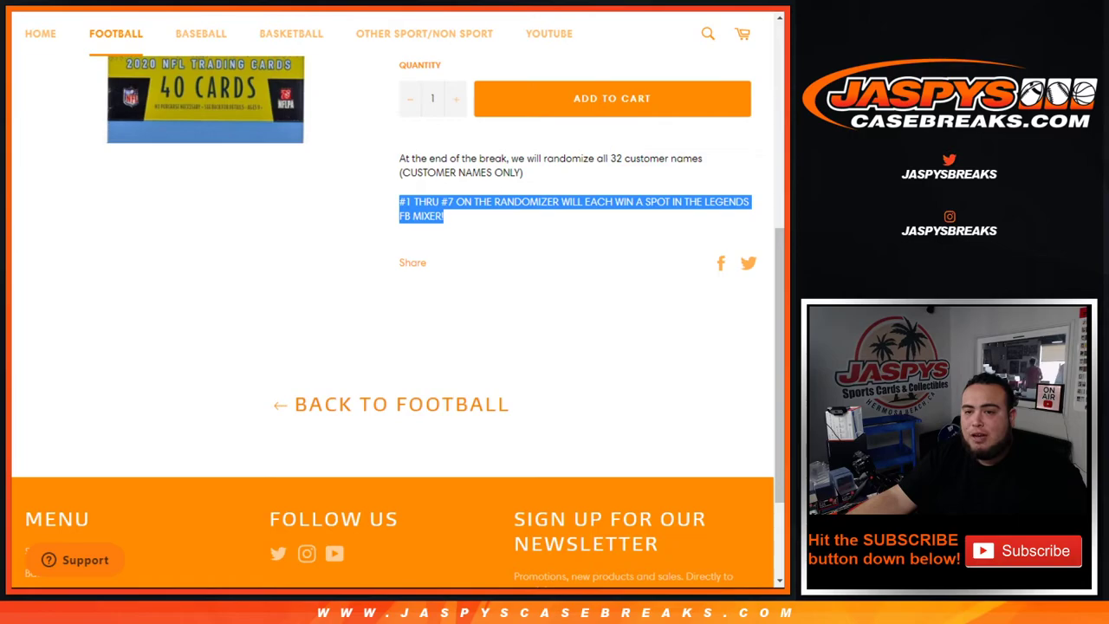
pyautogui.click(468, 217)
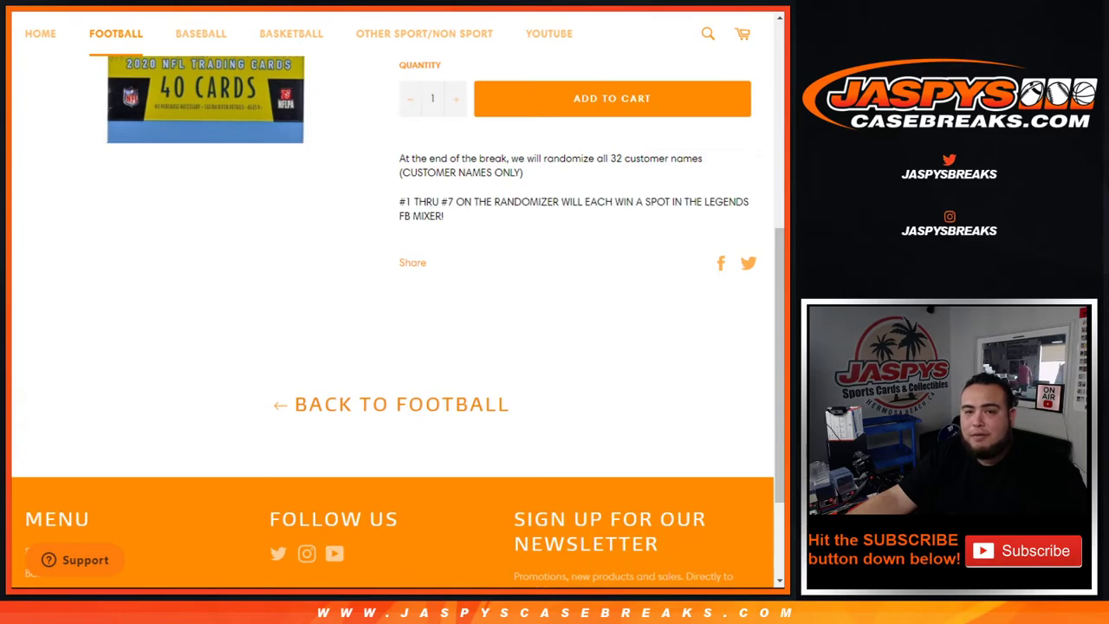
# Step: Switch to the RANDOM.ORG Dice Roller and roll two dice
pyautogui.hotkey('ctrl', 'Tab')
pyautogui.click(54, 285)
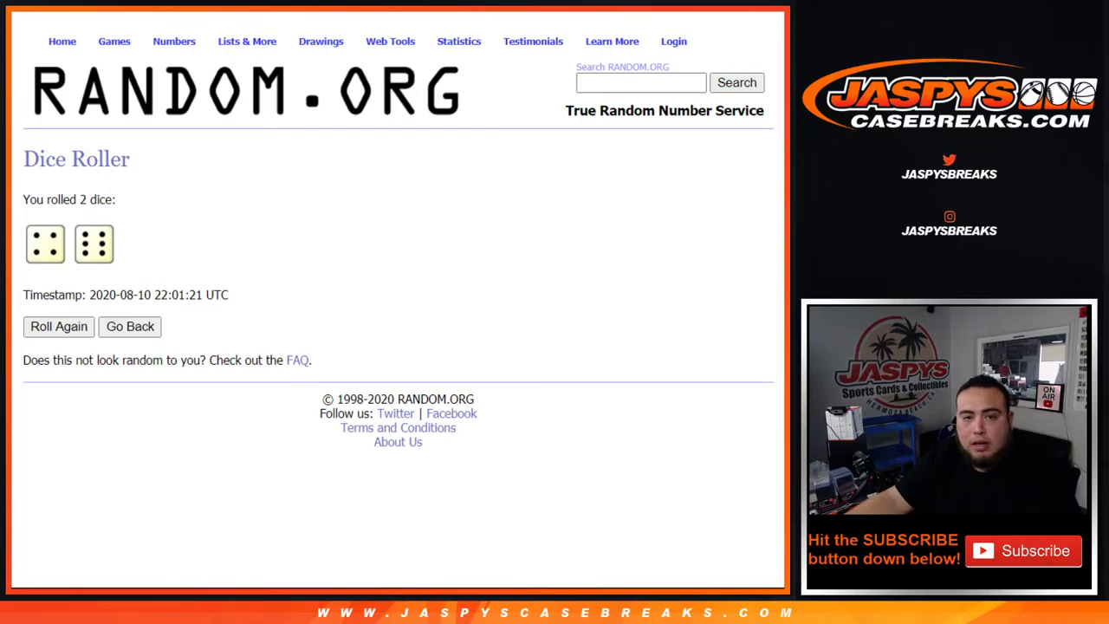
# Step: Randomize the list of customer names 10 times in the List Randomizer and check the count against the dice roll
pyautogui.hotkey('ctrl', 'Tab')
pyautogui.scroll(-3, 398, 299)
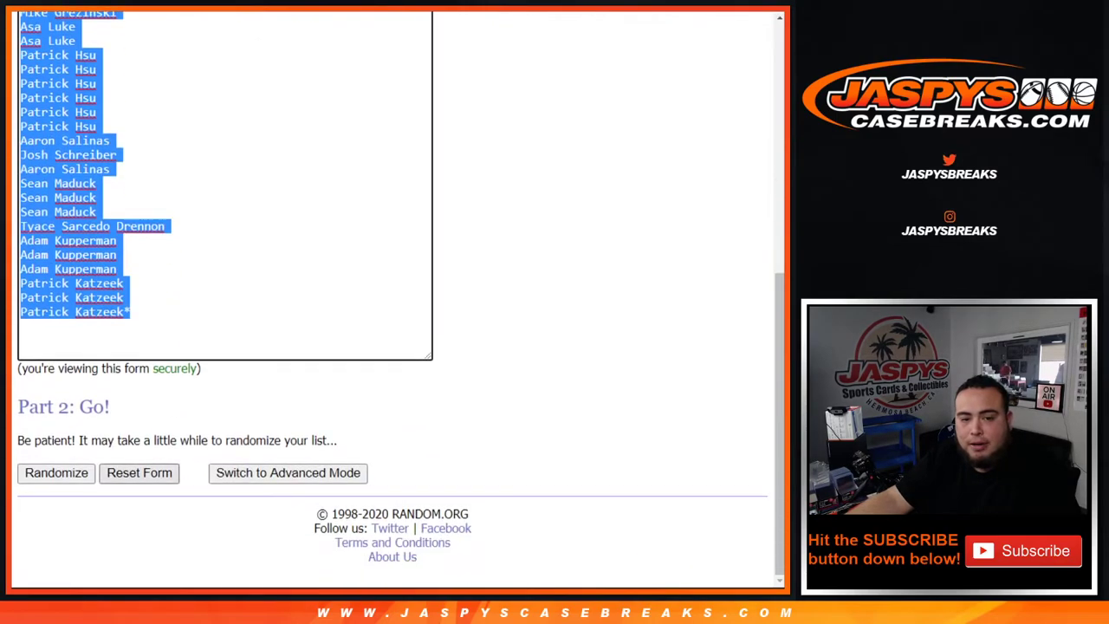
pyautogui.click(57, 473)
pyautogui.scroll(-4, 56, 473)
pyautogui.click(43, 473)
pyautogui.scroll(-1, 44, 473)
pyautogui.click(43, 473)
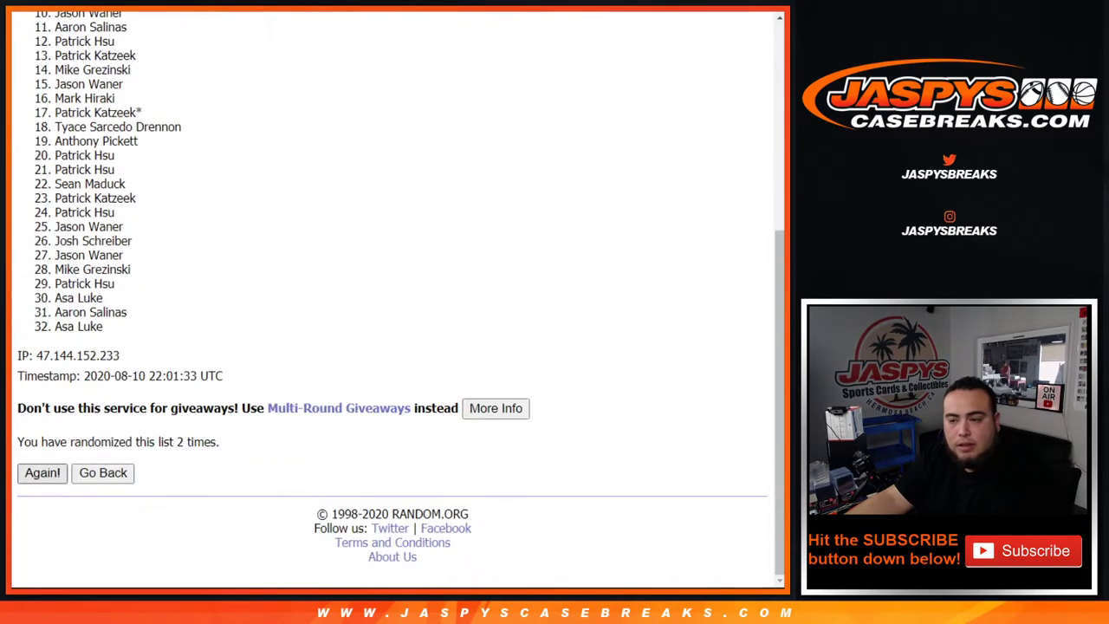
pyautogui.scroll(-4, 390, 303)
pyautogui.click(42, 472)
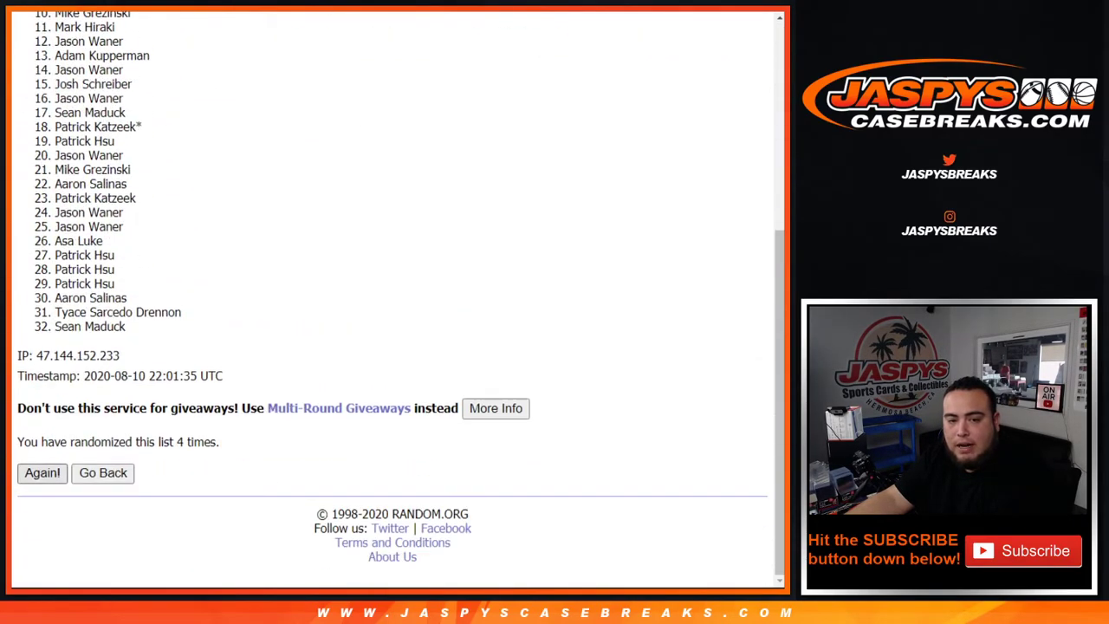
pyautogui.click(42, 472)
pyautogui.click(42, 472)
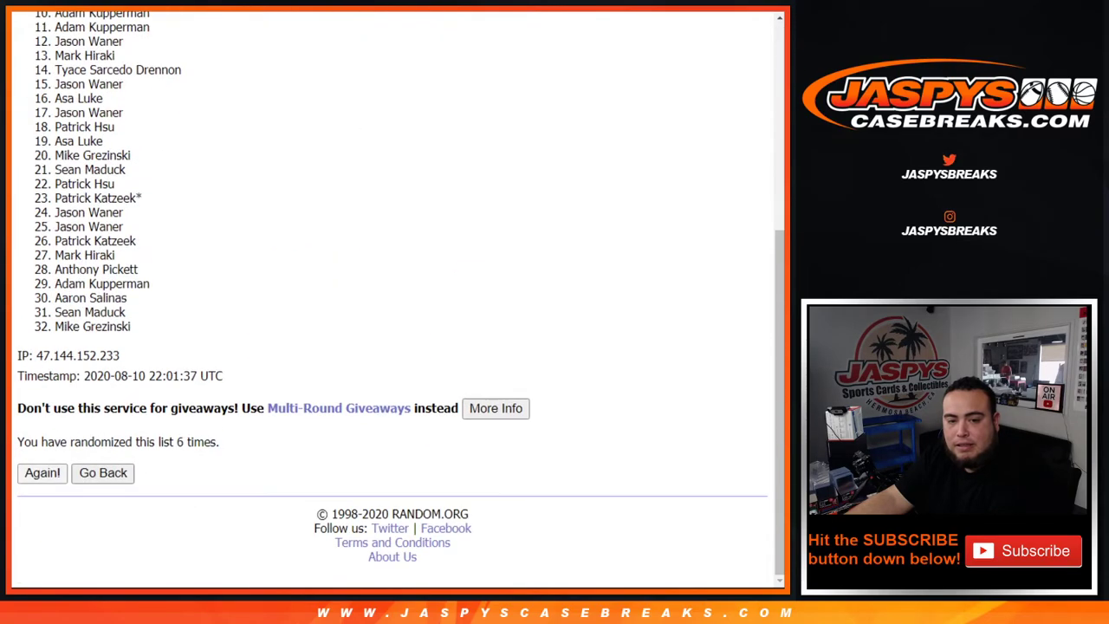
pyautogui.click(43, 472)
pyautogui.click(42, 473)
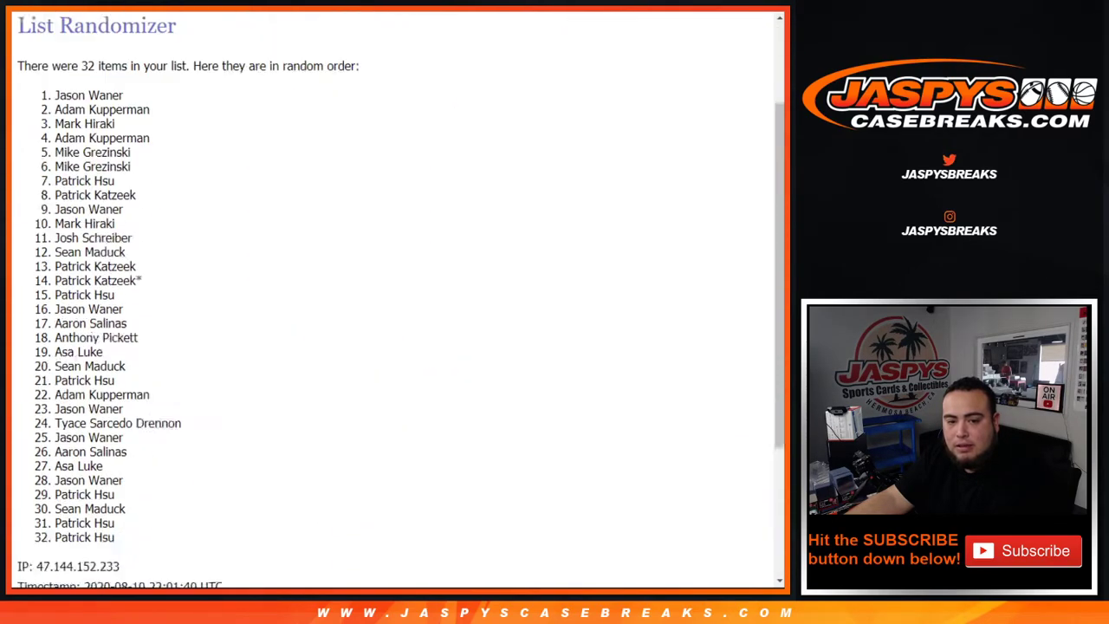
pyautogui.click(43, 472)
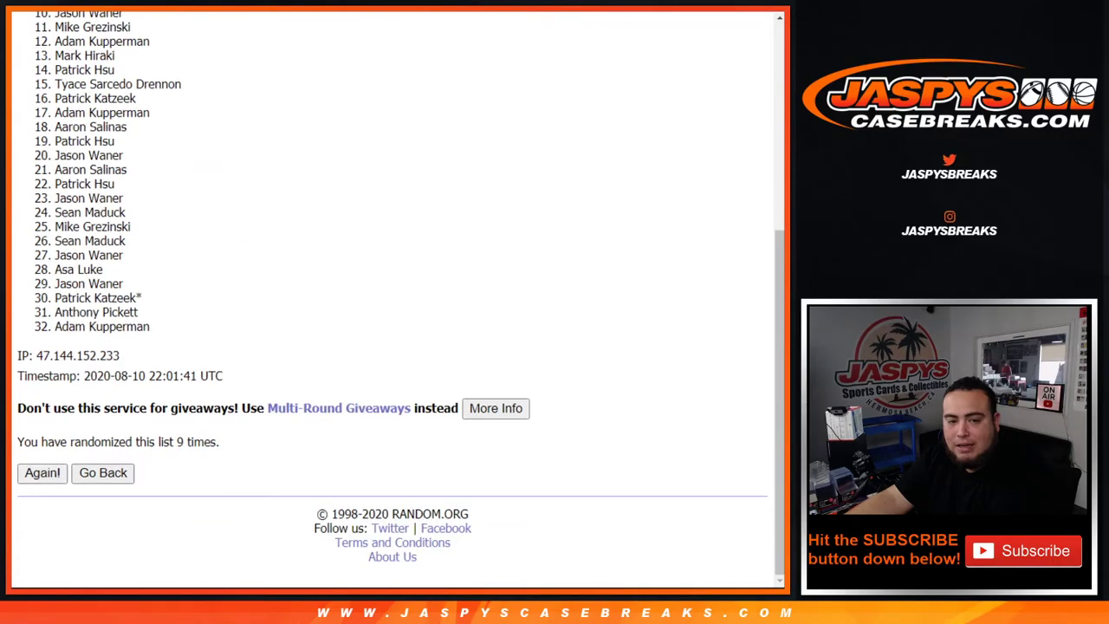
pyautogui.click(42, 472)
pyautogui.moveTo(227, 442); pyautogui.dragTo(170, 442)
pyautogui.hotkey('ctrl', 'Tab')
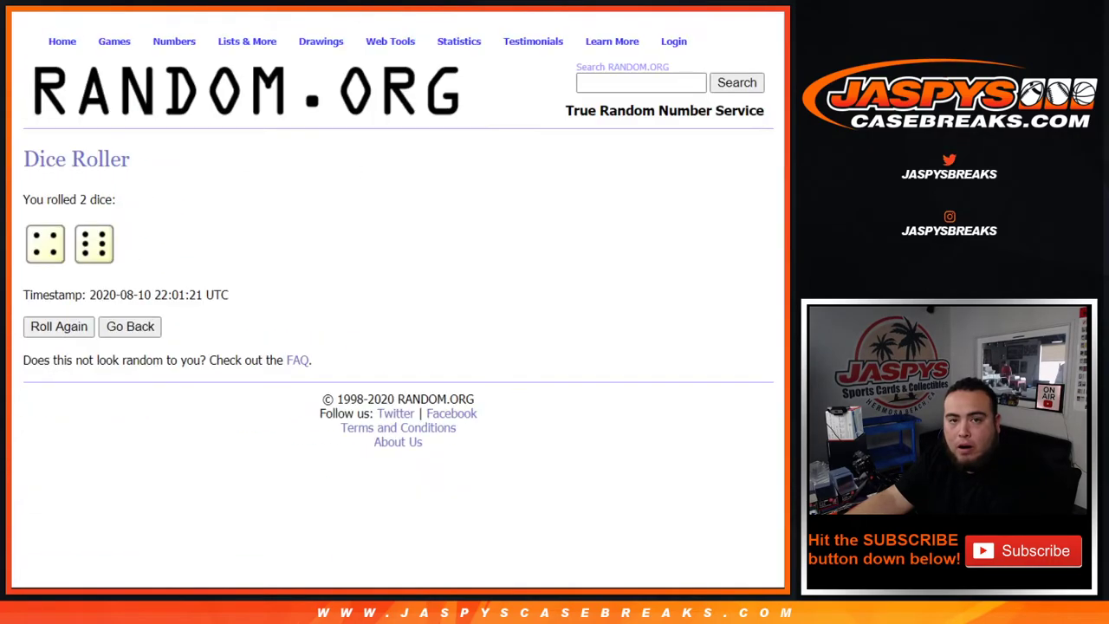
pyautogui.hotkey('ctrl', 'shift', 'Tab')
# Step: Copy all 32 randomized customer names into column A of the Google Sheets spreadsheet, starting at A1
pyautogui.scroll(5, 399, 303)
pyautogui.scroll(-5, 131, 248)
pyautogui.moveTo(55, 228); pyautogui.dragTo(151, 371)
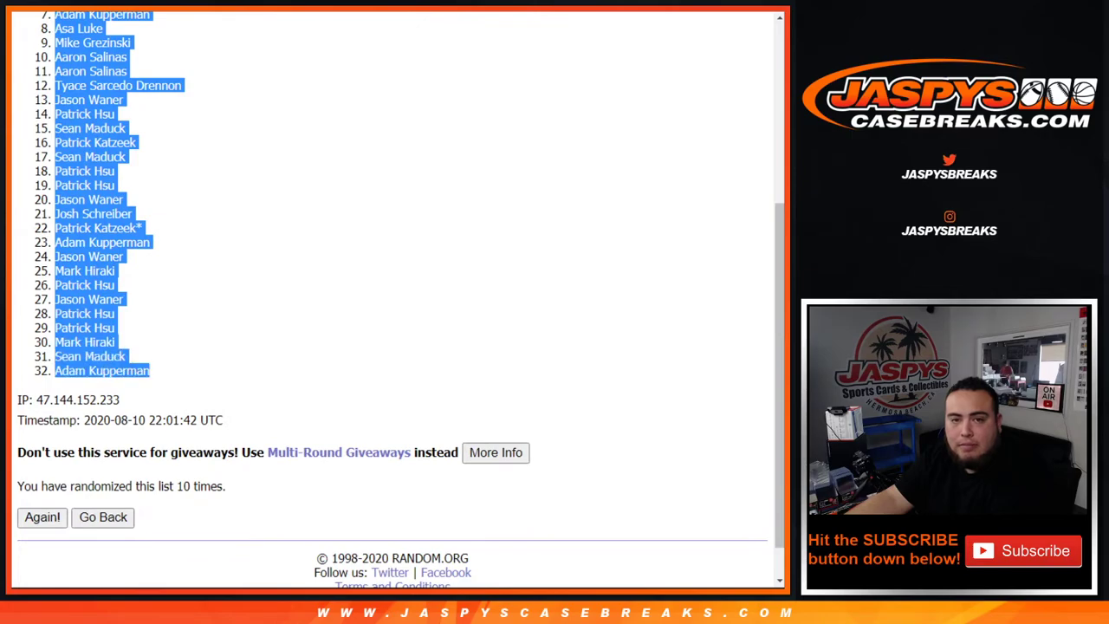
pyautogui.hotkey('ctrl', 'c')
pyautogui.hotkey('ctrl', 'tab')
pyautogui.hotkey('ctrl', 'v')
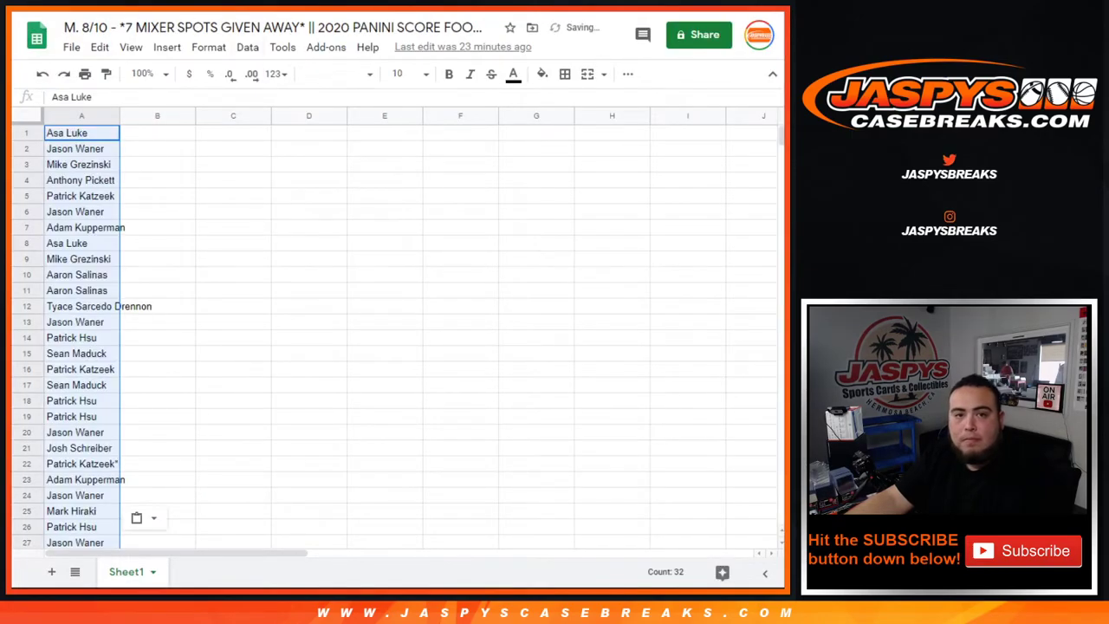
# Step: Switch to the RANDOM.ORG list of NFL teams, randomize it 10 times and check the randomization count
pyautogui.hotkey('ctrl', 'tab')
pyautogui.hotkey('ctrl', 'tab')
pyautogui.hotkey('ctrl', 'tab')
pyautogui.scroll(-2, 390, 295)
pyautogui.scroll(-1, 390, 300)
pyautogui.click(56, 473)
pyautogui.scroll(-1, 57, 473)
pyautogui.scroll(-3, 390, 295)
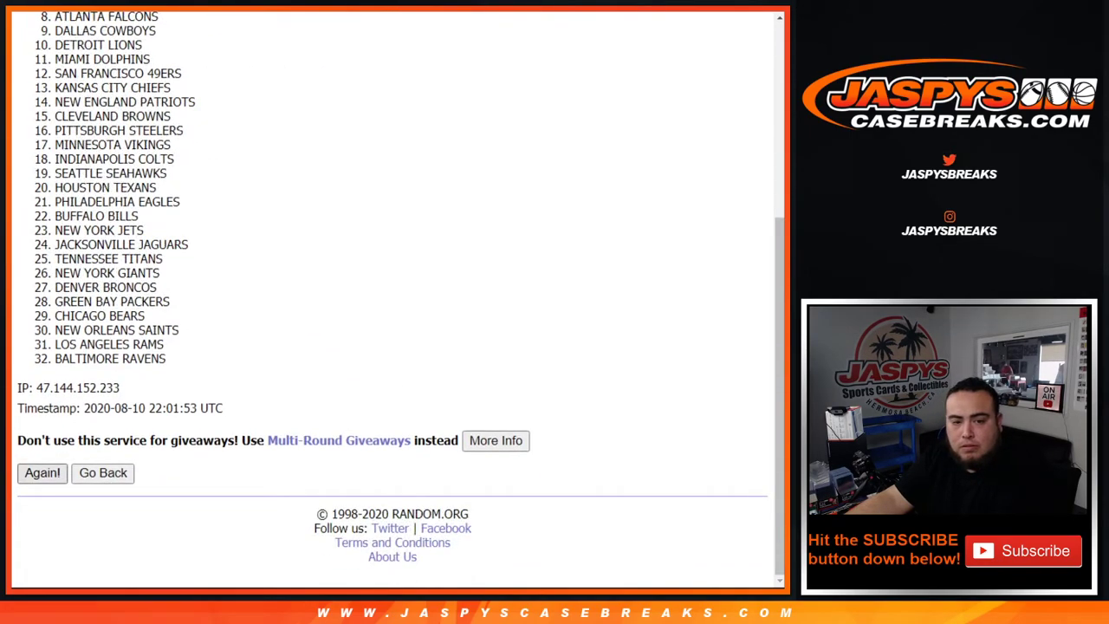
pyautogui.click(43, 472)
pyautogui.click(43, 472)
pyautogui.click(43, 473)
pyautogui.click(43, 472)
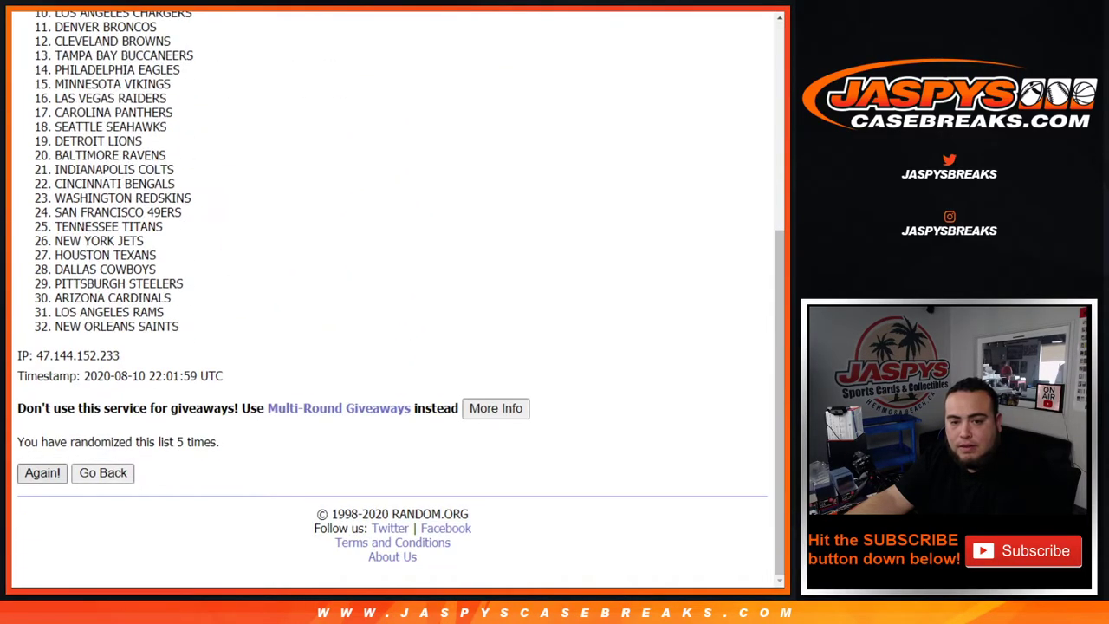
pyautogui.click(42, 472)
pyautogui.click(42, 473)
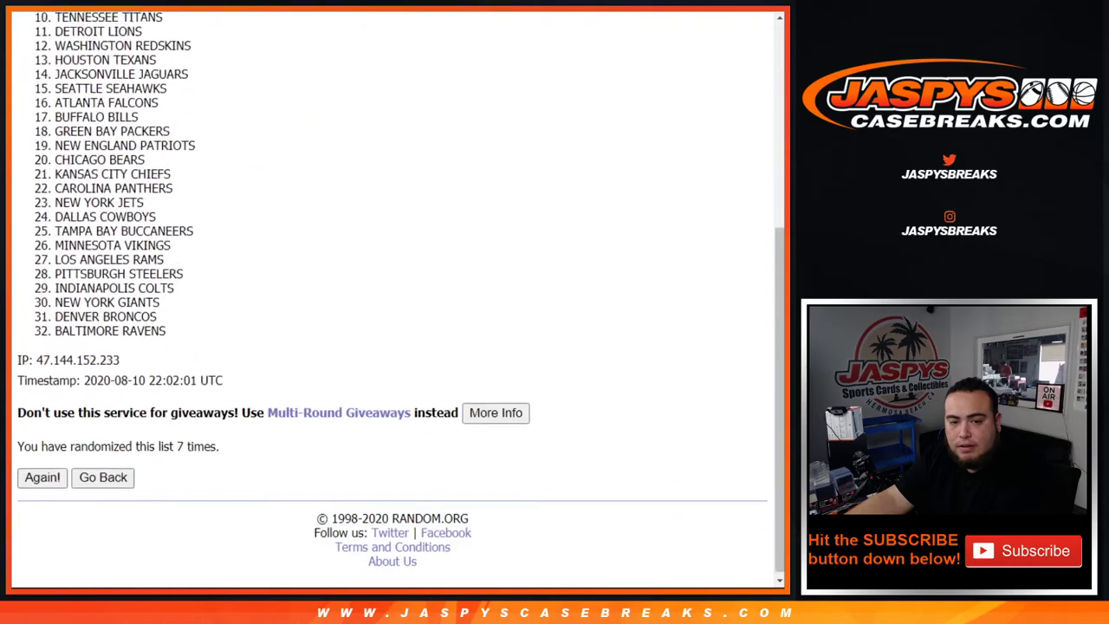
pyautogui.click(43, 473)
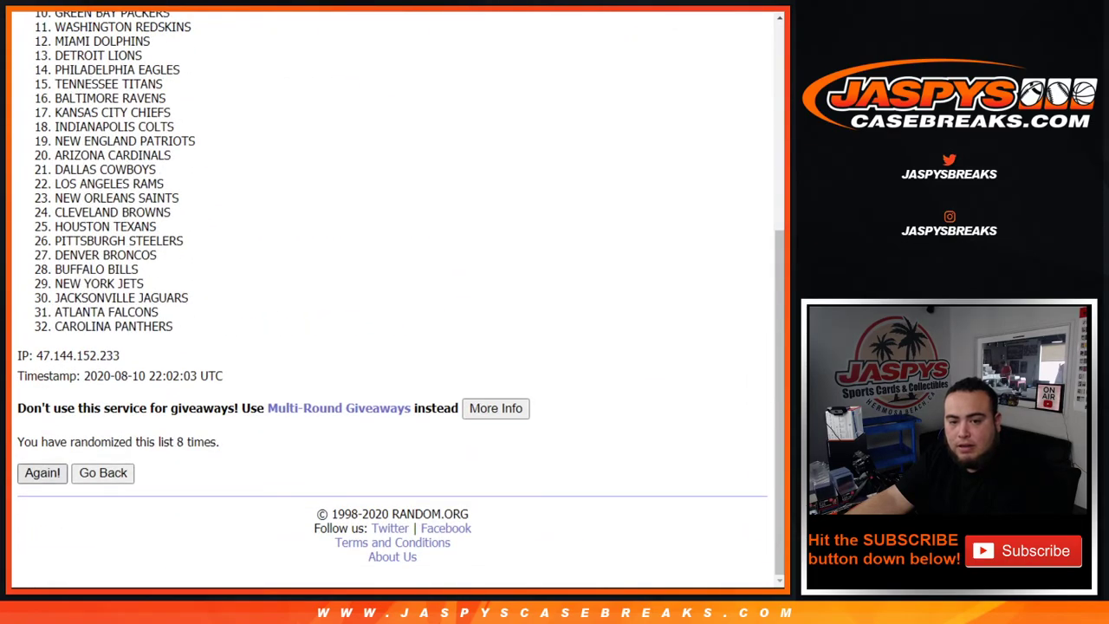
pyautogui.click(43, 473)
pyautogui.click(42, 472)
pyautogui.scroll(-1, 42, 473)
pyautogui.moveTo(227, 441); pyautogui.dragTo(178, 441)
# Step: Copy all 32 randomized team names into column B of the Google Sheets spreadsheet, starting at B1
pyautogui.scroll(4, 178, 441)
pyautogui.moveTo(54, 229); pyautogui.dragTo(191, 328)
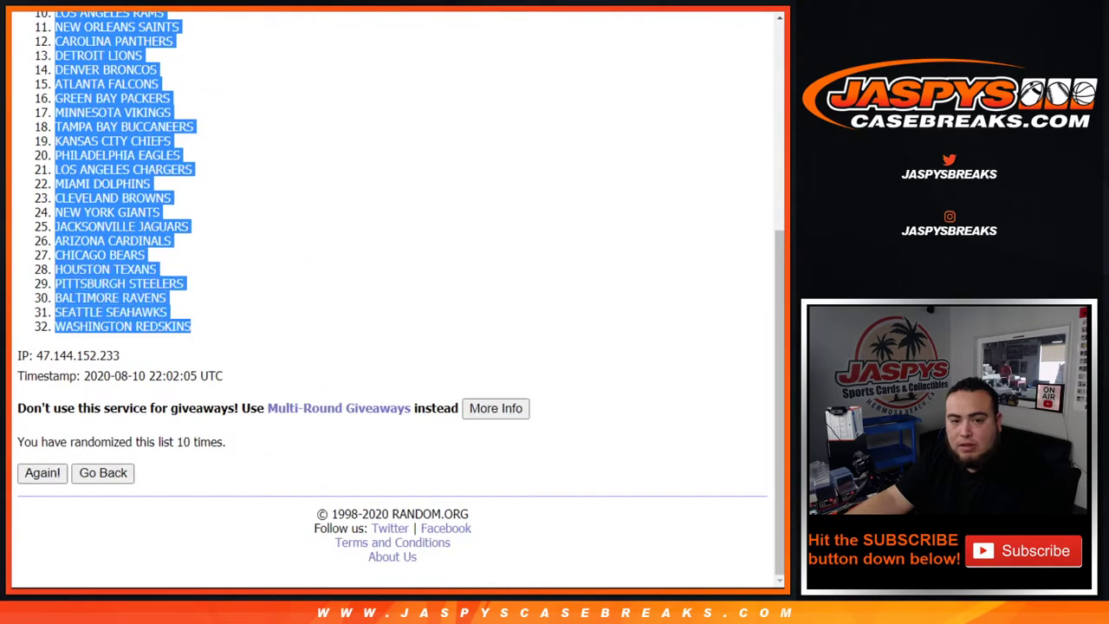
pyautogui.hotkey('ctrl', 'Tab')
pyautogui.click(157, 133)
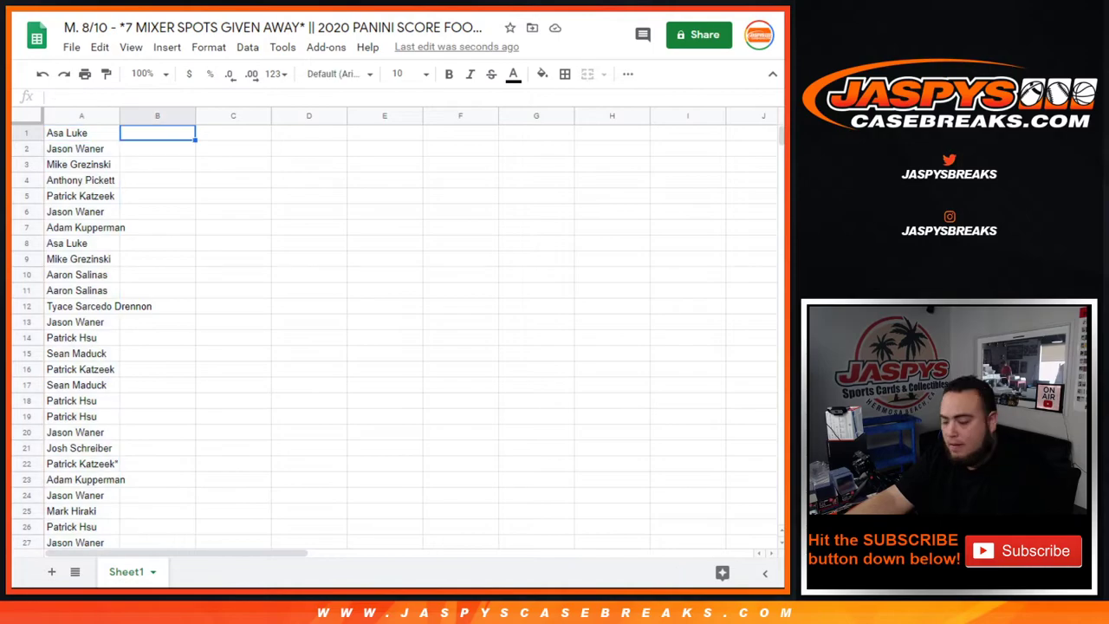
pyautogui.hotkey('ctrl', 'v')
# Step: Set the whole sheet's font size to 14 and fit the column widths to their contents
pyautogui.hotkey('ctrl', 'a')
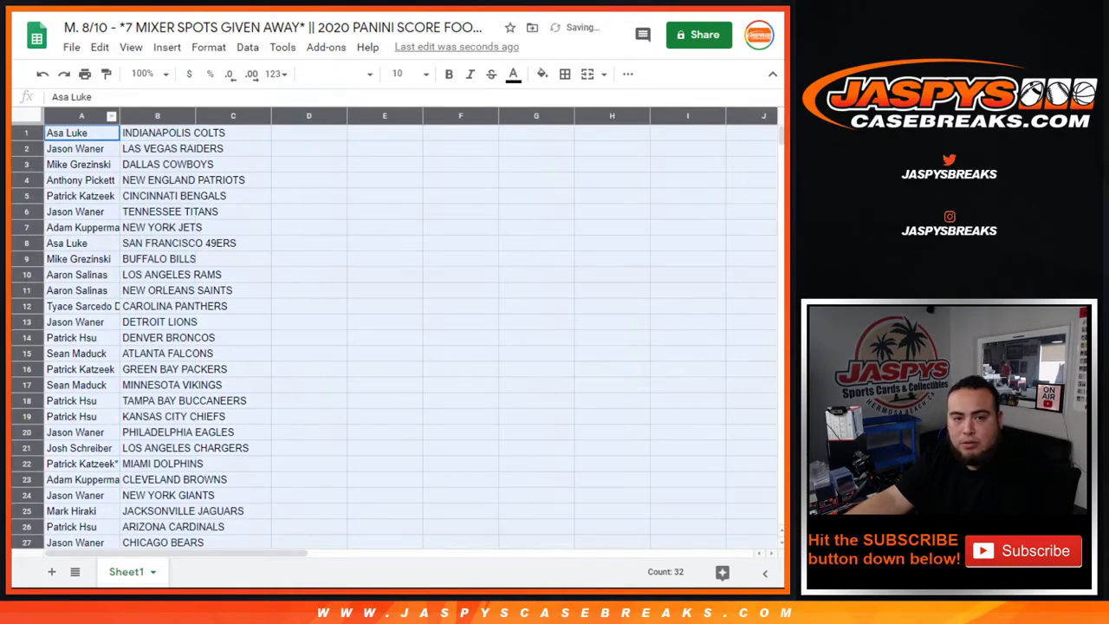
pyautogui.click(404, 74)
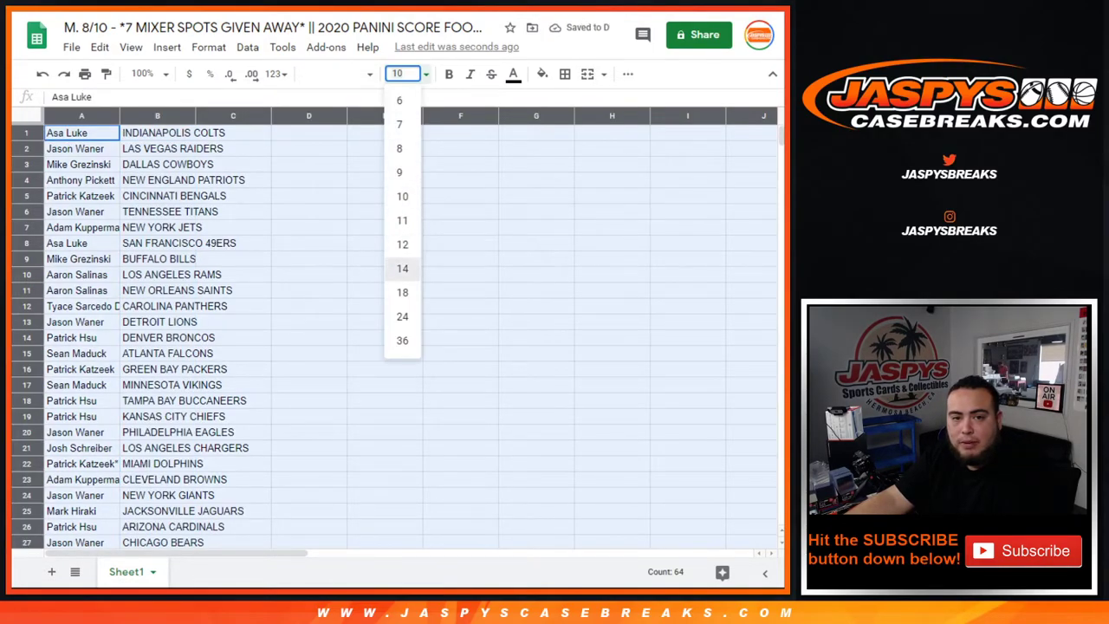
pyautogui.click(402, 267)
pyautogui.doubleClick(118, 115)
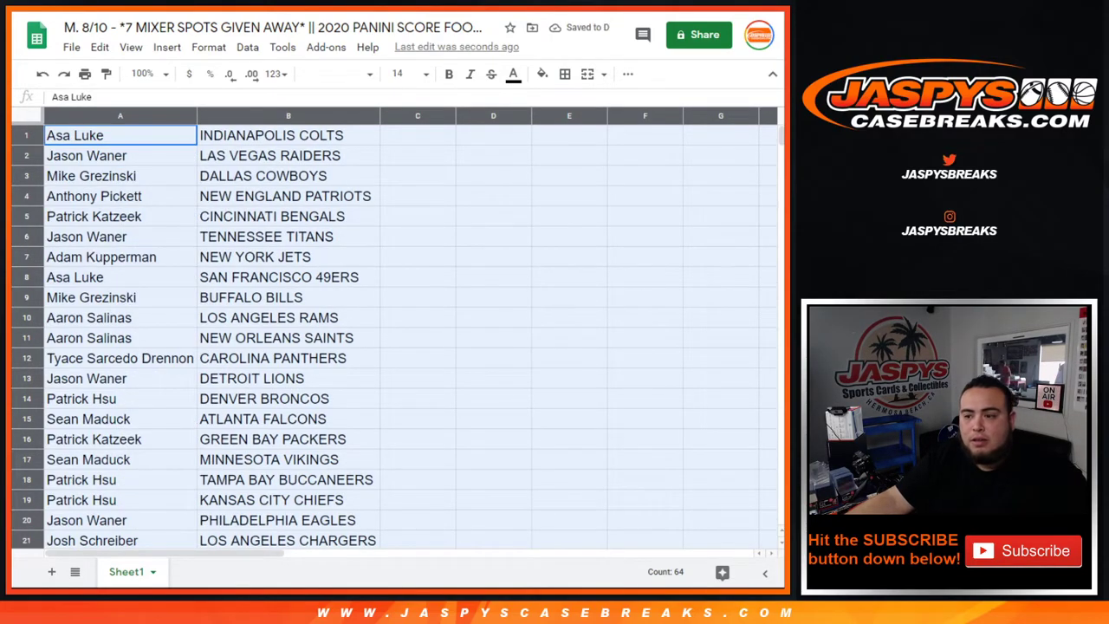
# Step: Go through rows 1 to 32 one at a time, highlighting each row to read its customer and team pairing
pyautogui.click(27, 136)
pyautogui.click(27, 156)
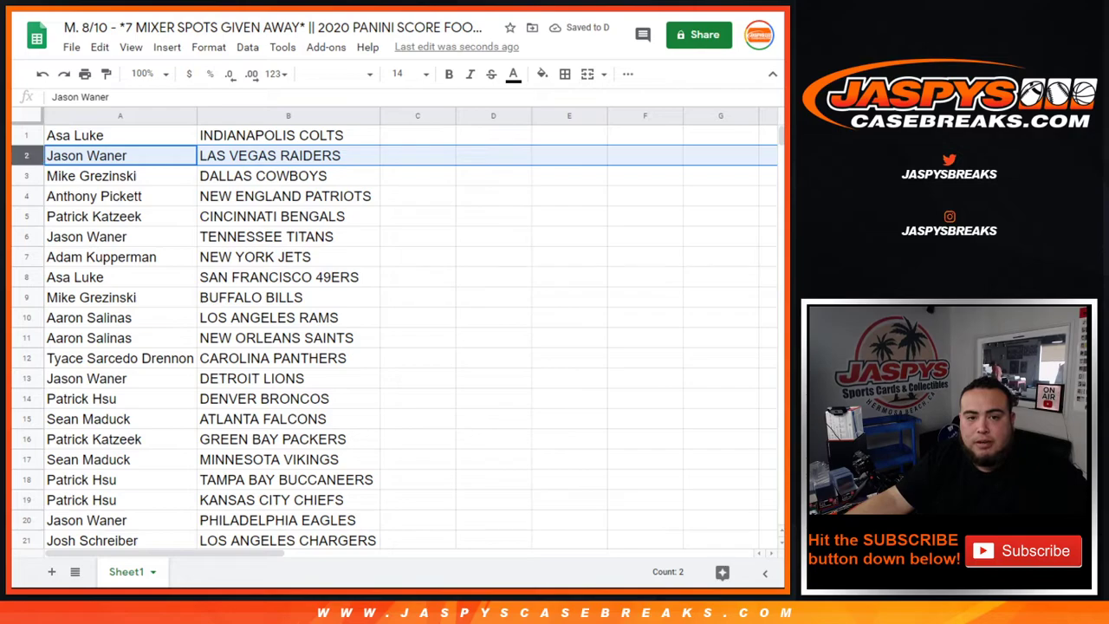
pyautogui.click(26, 176)
pyautogui.click(27, 197)
pyautogui.click(27, 217)
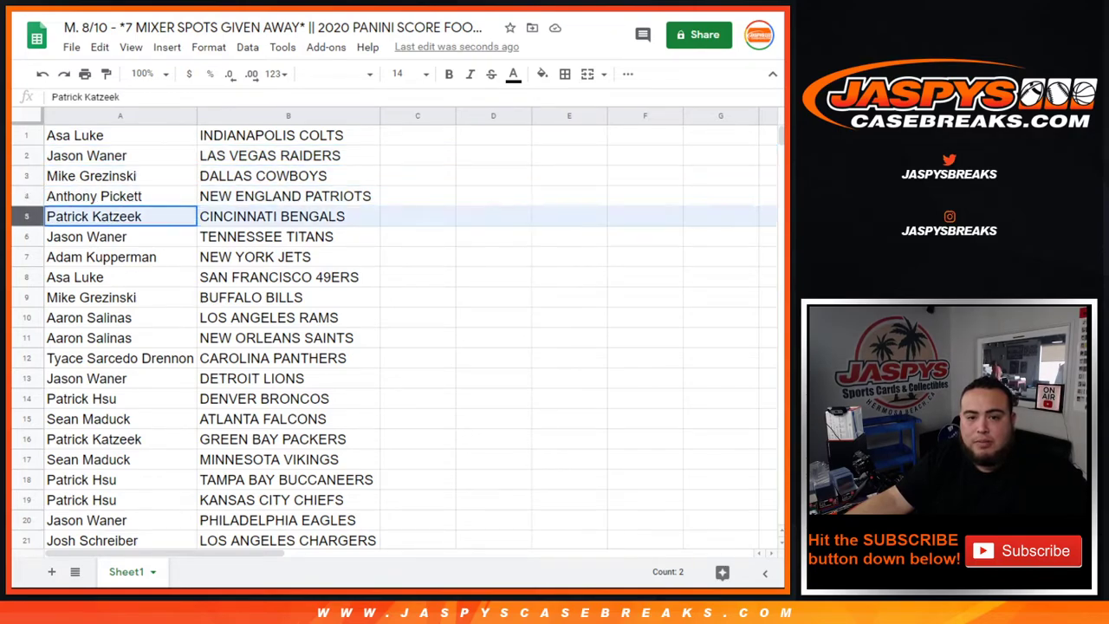
pyautogui.click(26, 236)
pyautogui.click(27, 257)
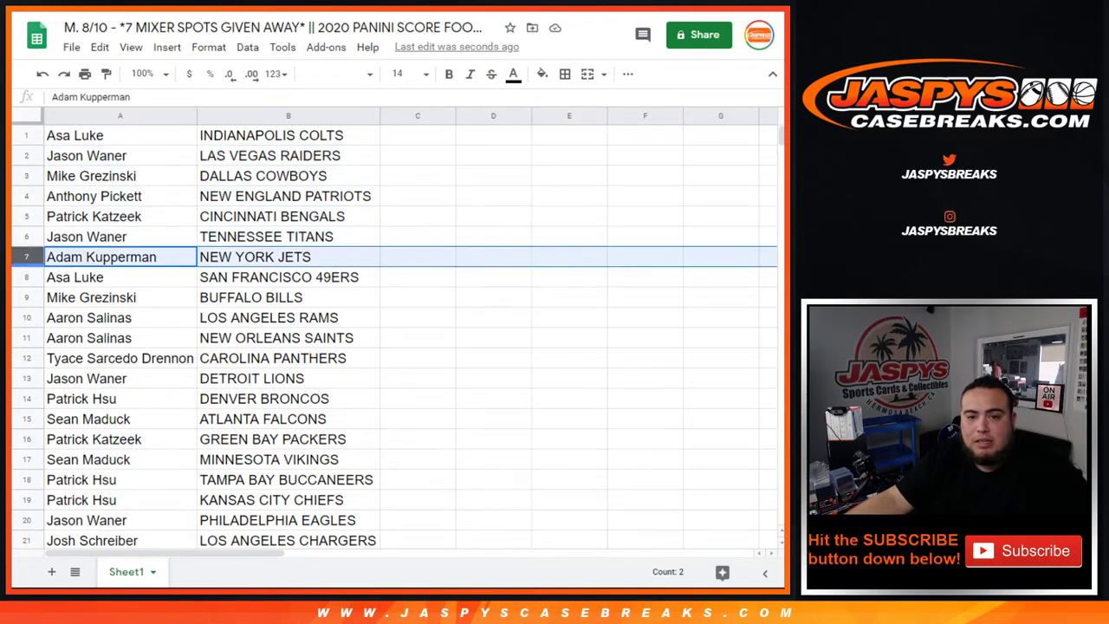
pyautogui.click(27, 277)
pyautogui.click(27, 298)
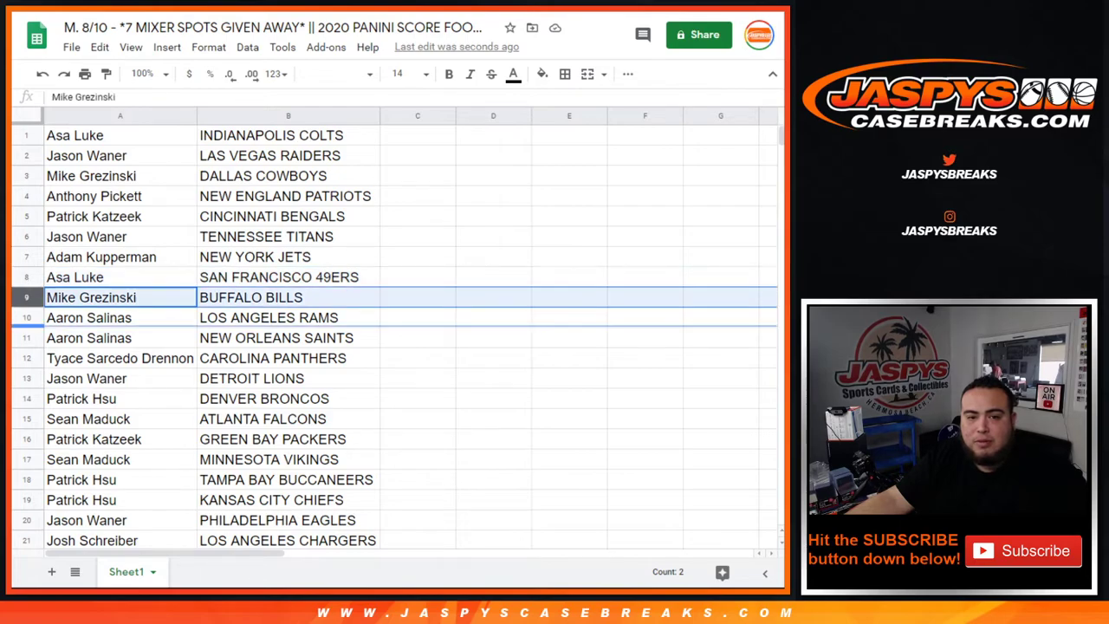
pyautogui.click(27, 318)
pyautogui.click(27, 338)
pyautogui.click(27, 359)
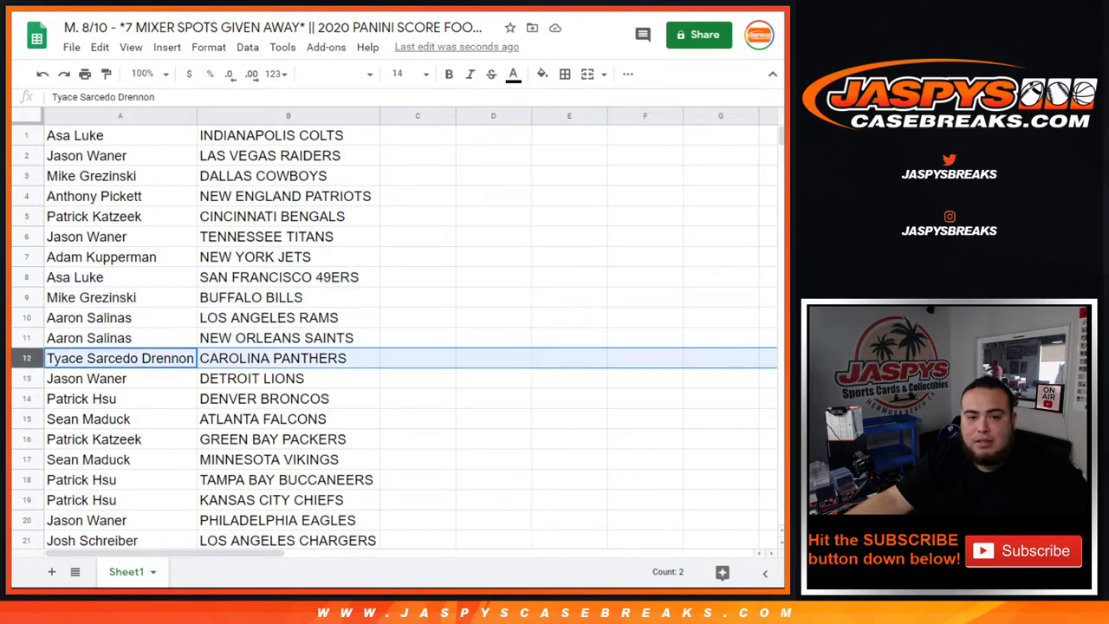
pyautogui.click(27, 379)
pyautogui.click(27, 399)
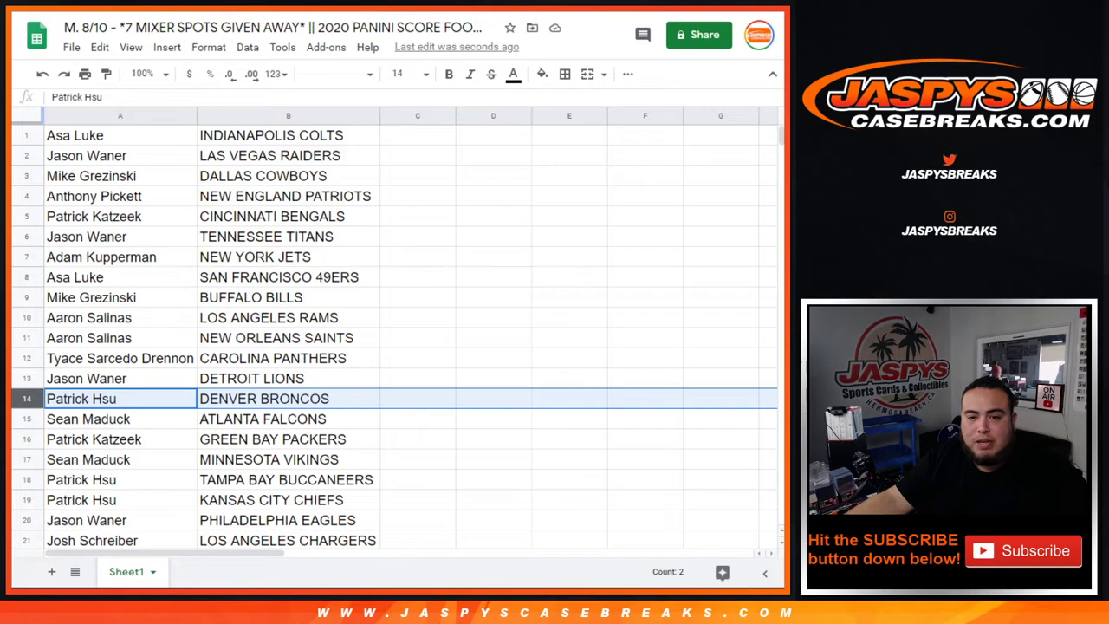
pyautogui.click(27, 419)
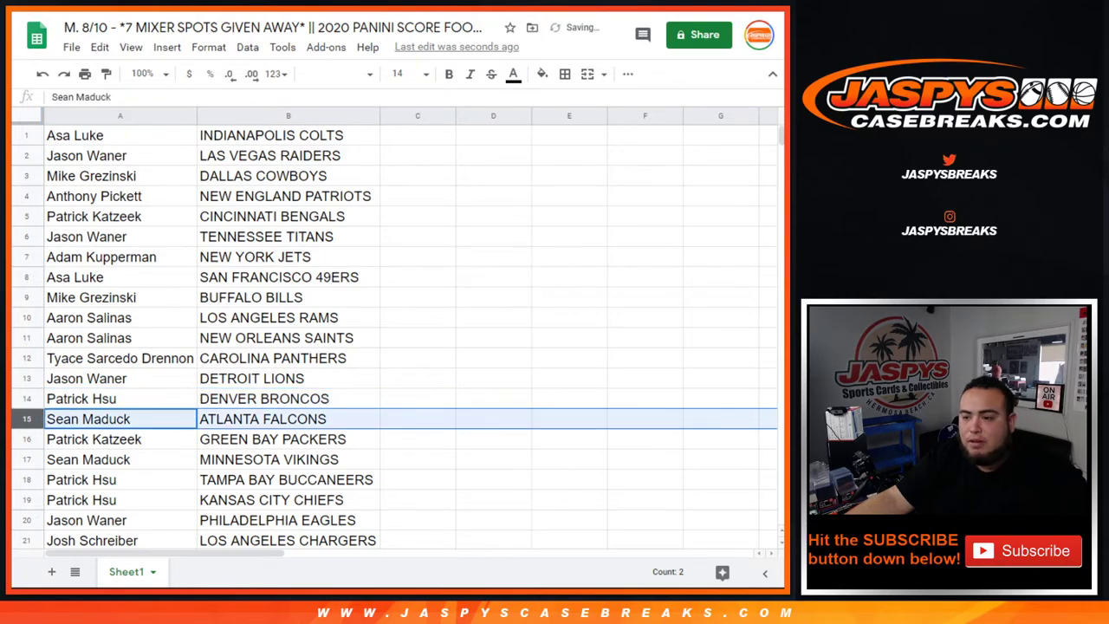
pyautogui.scroll(-2, 394, 338)
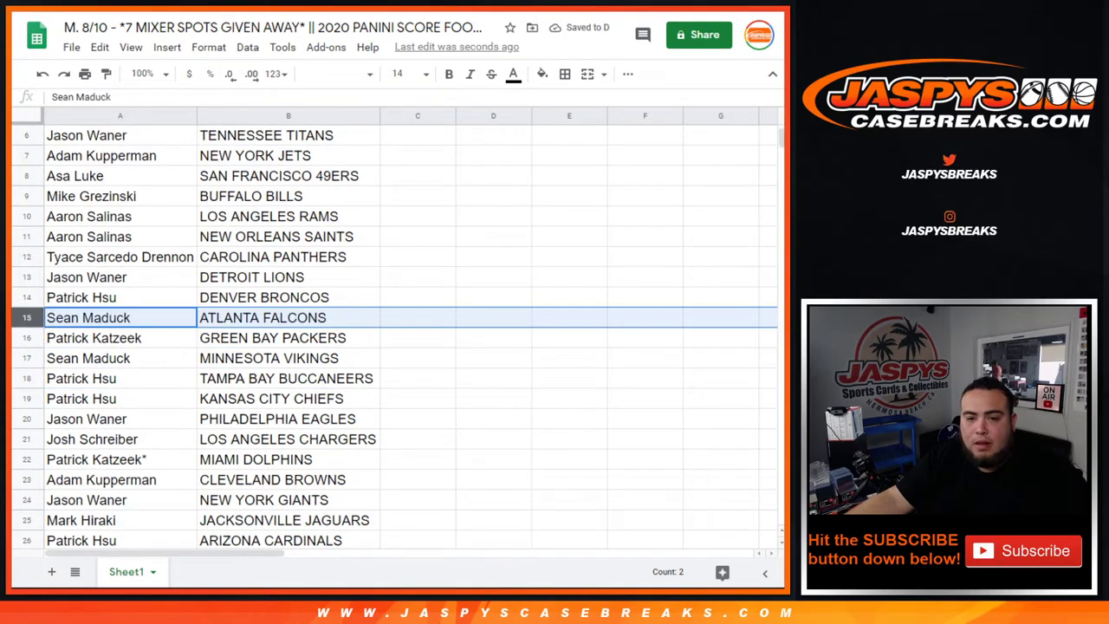
pyautogui.click(27, 338)
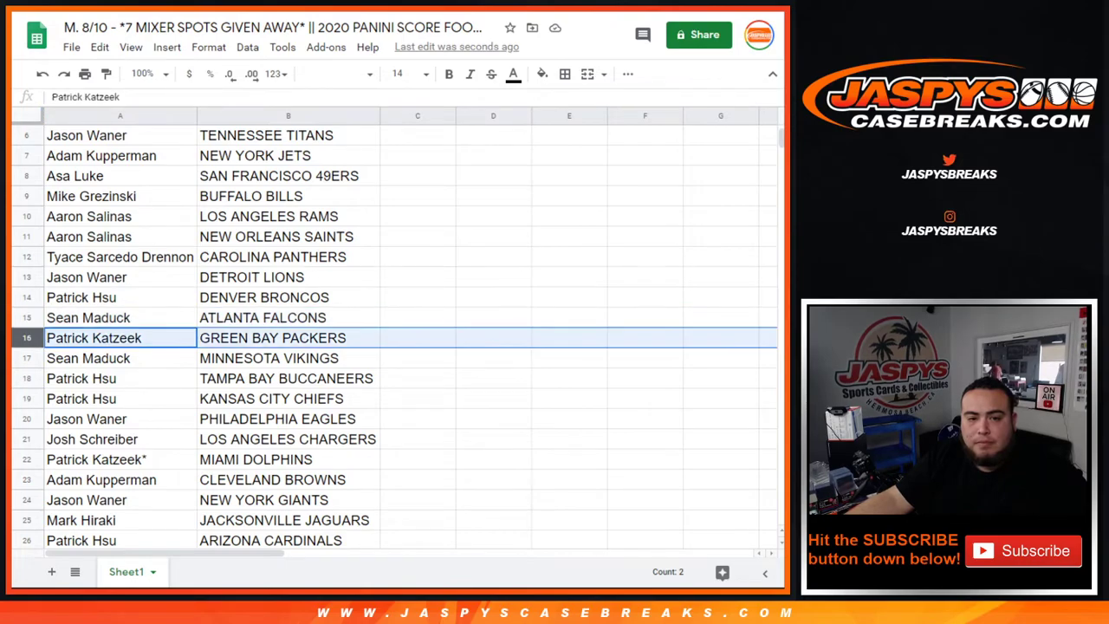
pyautogui.click(27, 359)
pyautogui.click(27, 379)
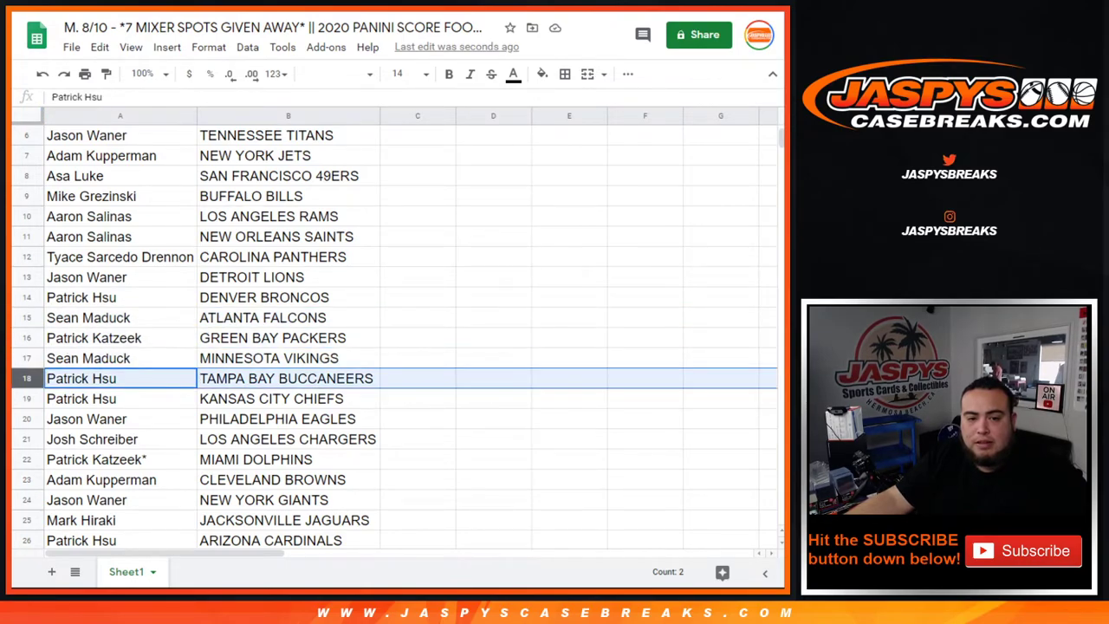
pyautogui.click(27, 400)
pyautogui.click(27, 419)
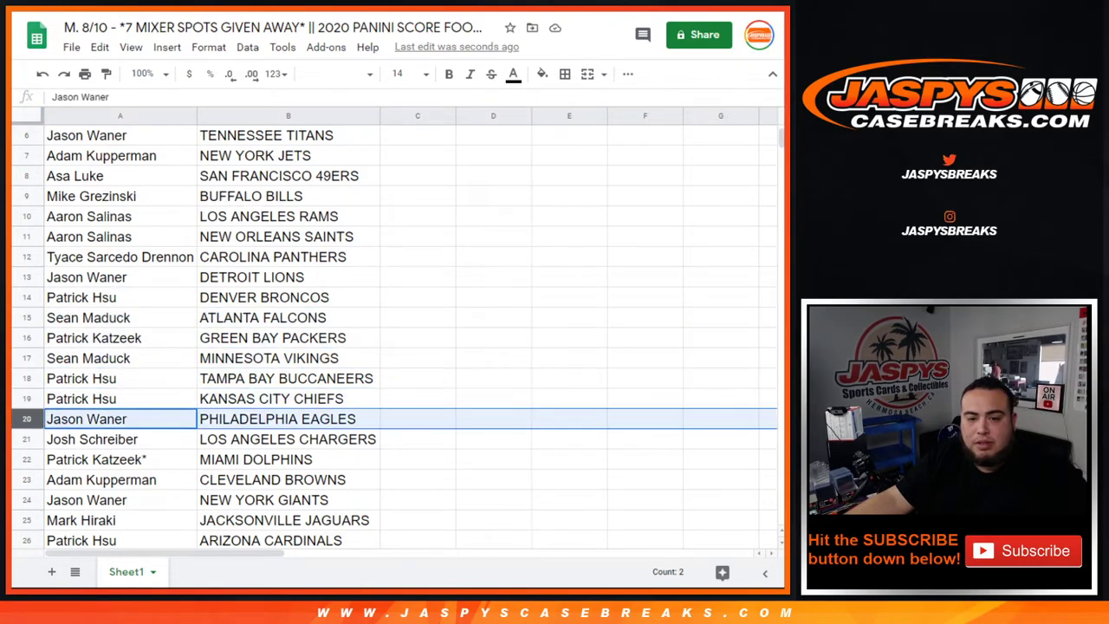
pyautogui.click(26, 439)
pyautogui.click(26, 459)
pyautogui.scroll(-3, 26, 460)
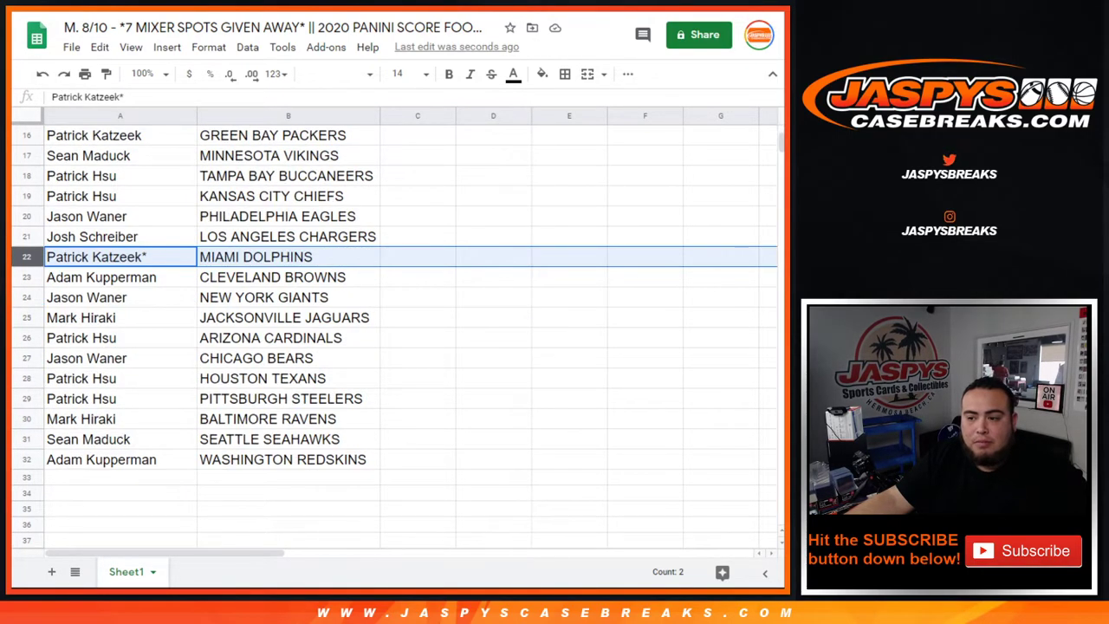
pyautogui.click(27, 277)
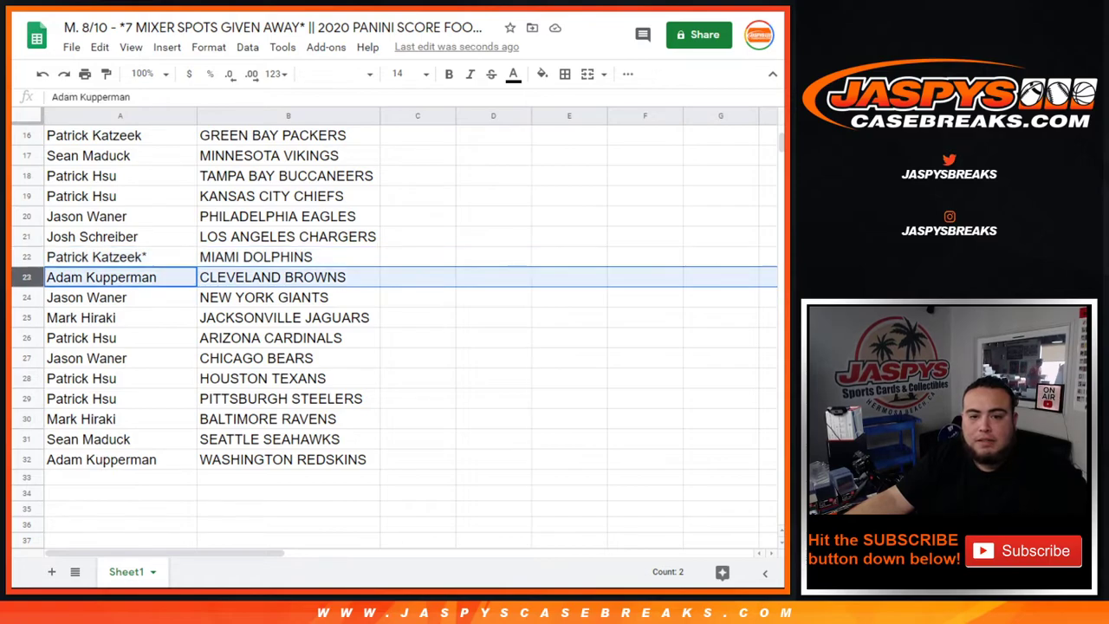
pyautogui.click(27, 297)
pyautogui.click(27, 319)
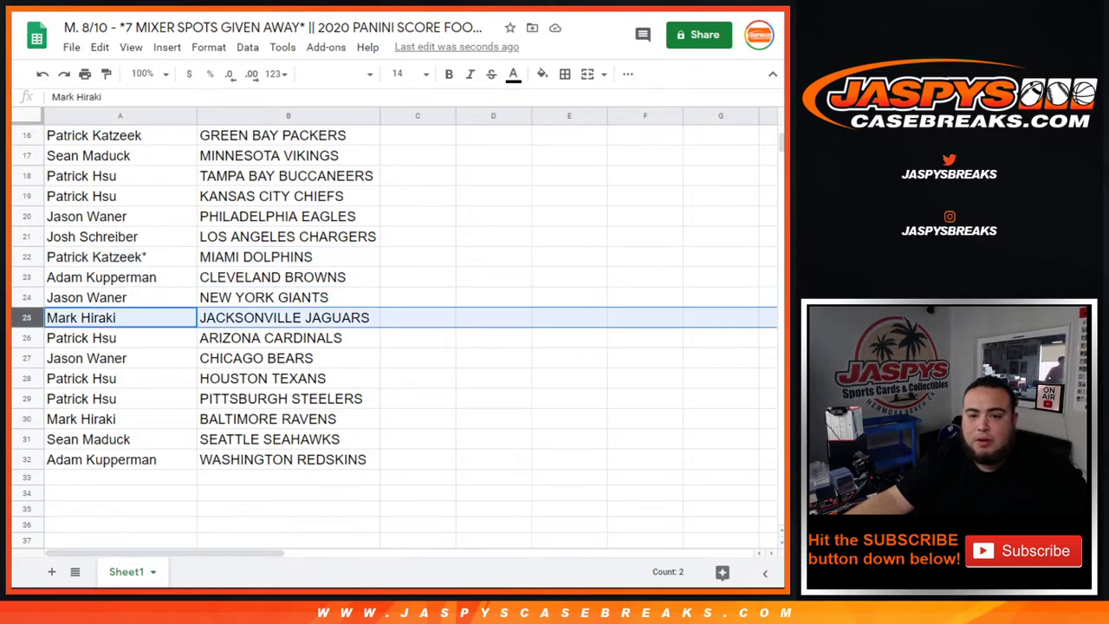
pyautogui.click(27, 339)
pyautogui.click(27, 358)
pyautogui.click(27, 379)
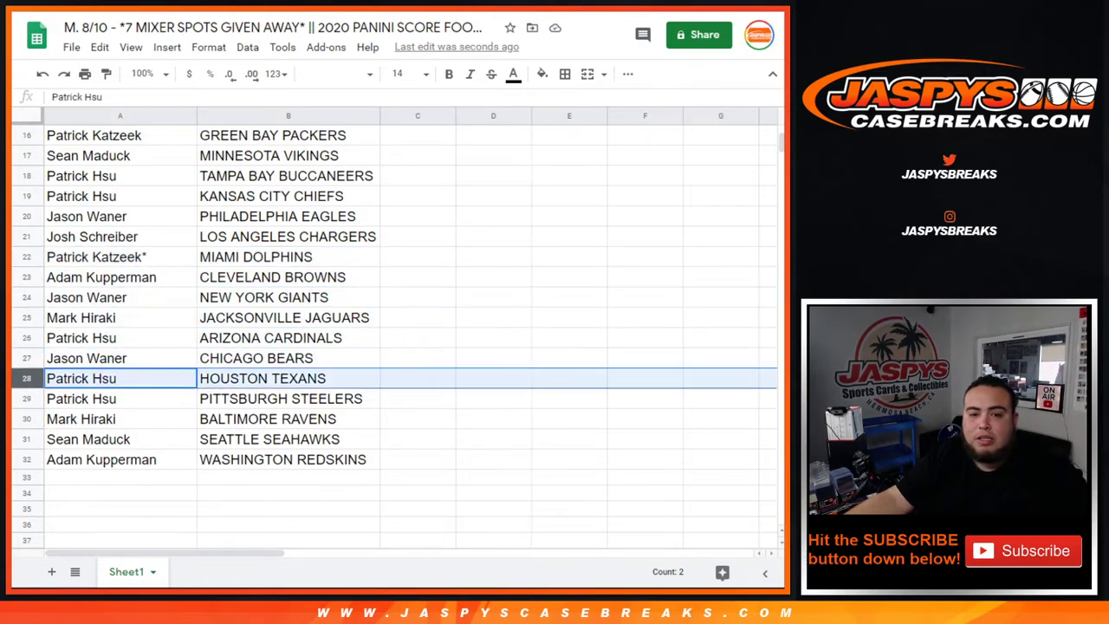
pyautogui.click(27, 399)
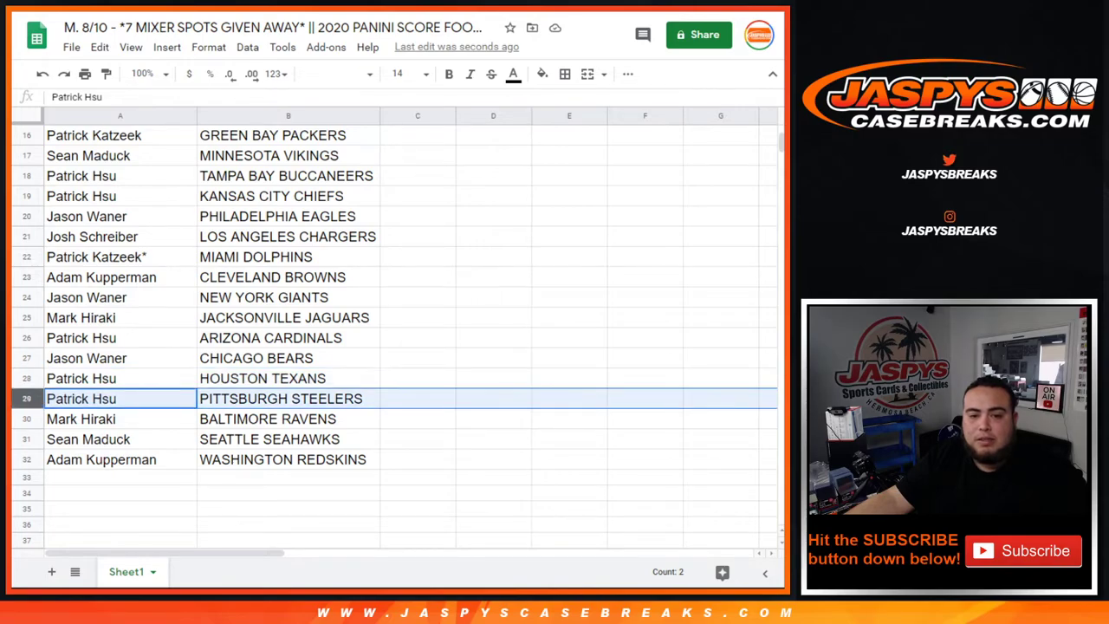
pyautogui.click(27, 420)
pyautogui.click(27, 439)
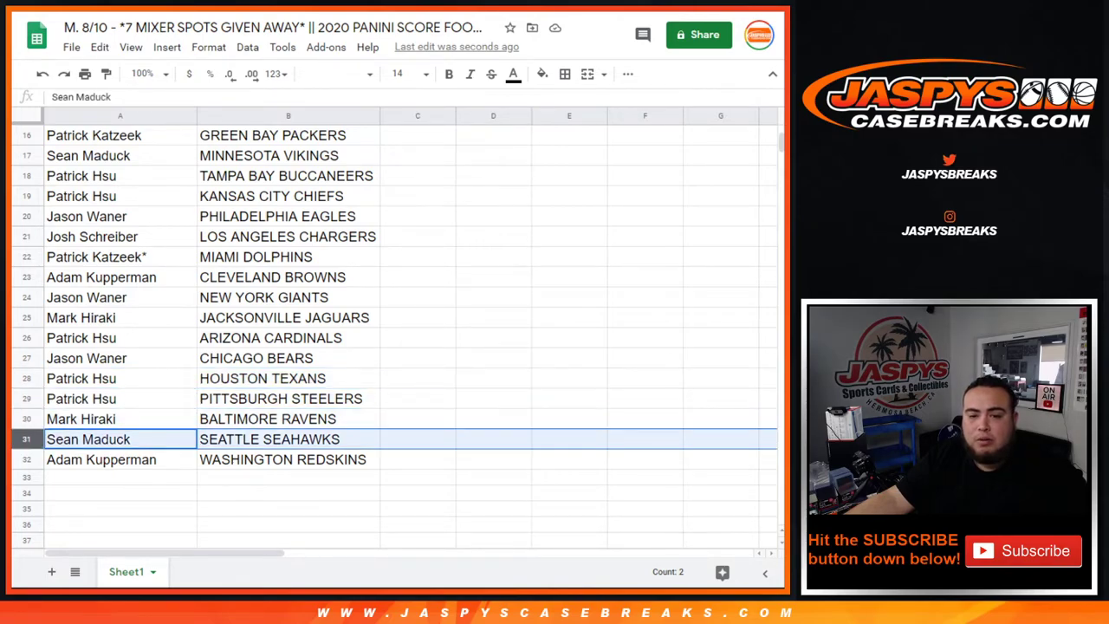
pyautogui.click(27, 459)
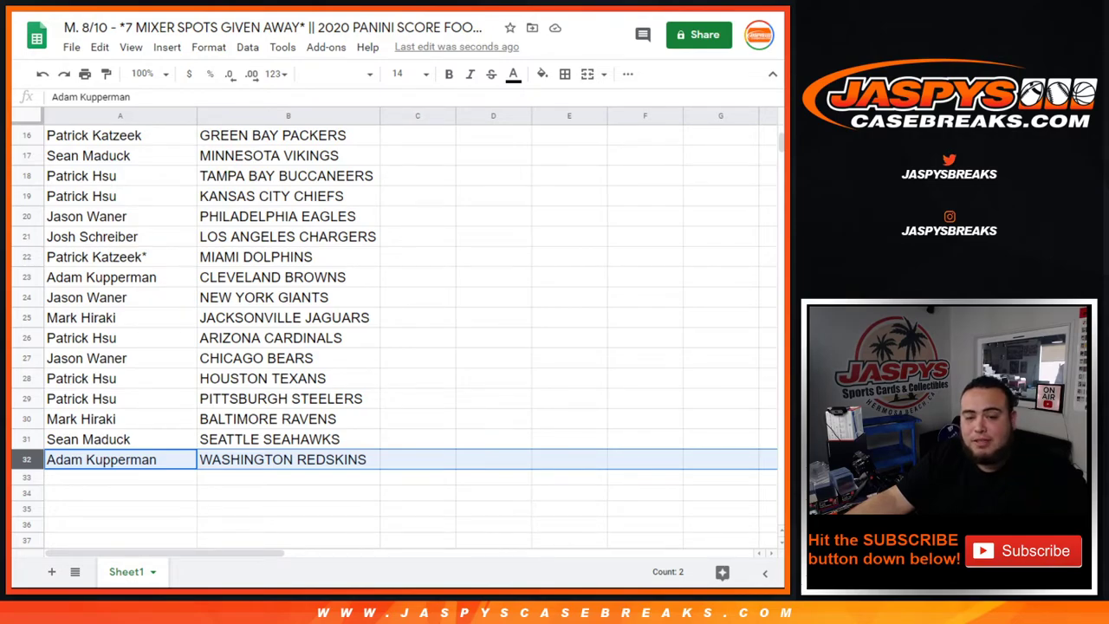
# Step: Sort the whole sheet from A to Z by the team names in column B
pyautogui.scroll(5, 390, 338)
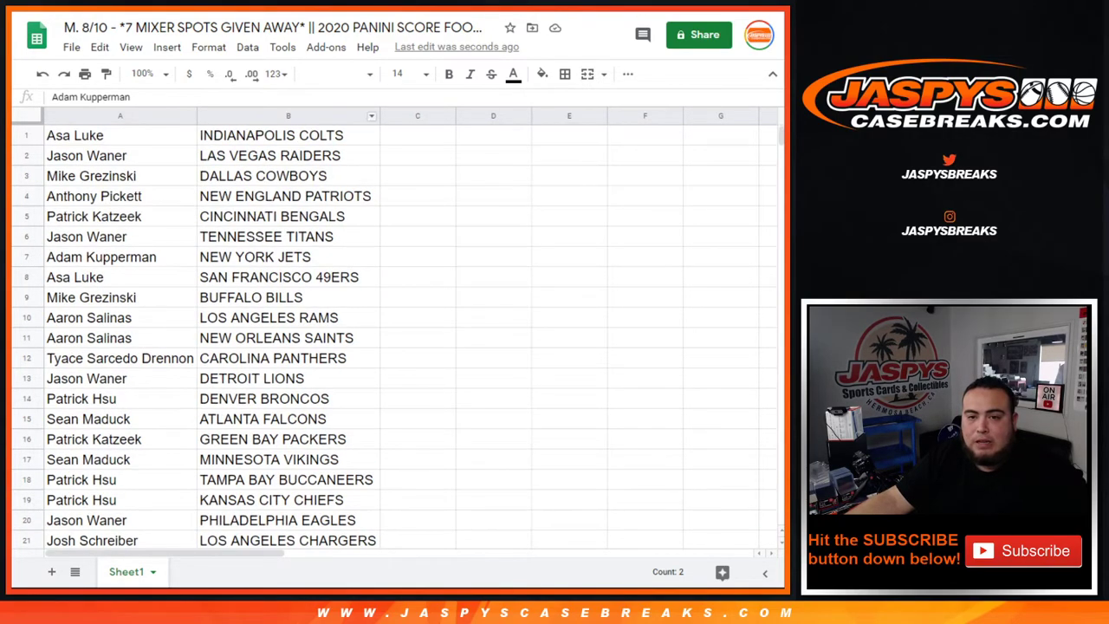
pyautogui.rightClick(373, 115)
pyautogui.click(437, 396)
# Step: Apply all borders to the pairings in A1:B32 and center their text horizontally
pyautogui.moveTo(119, 136); pyautogui.dragTo(289, 480)
pyautogui.scroll(-3, 289, 260)
pyautogui.click(565, 74)
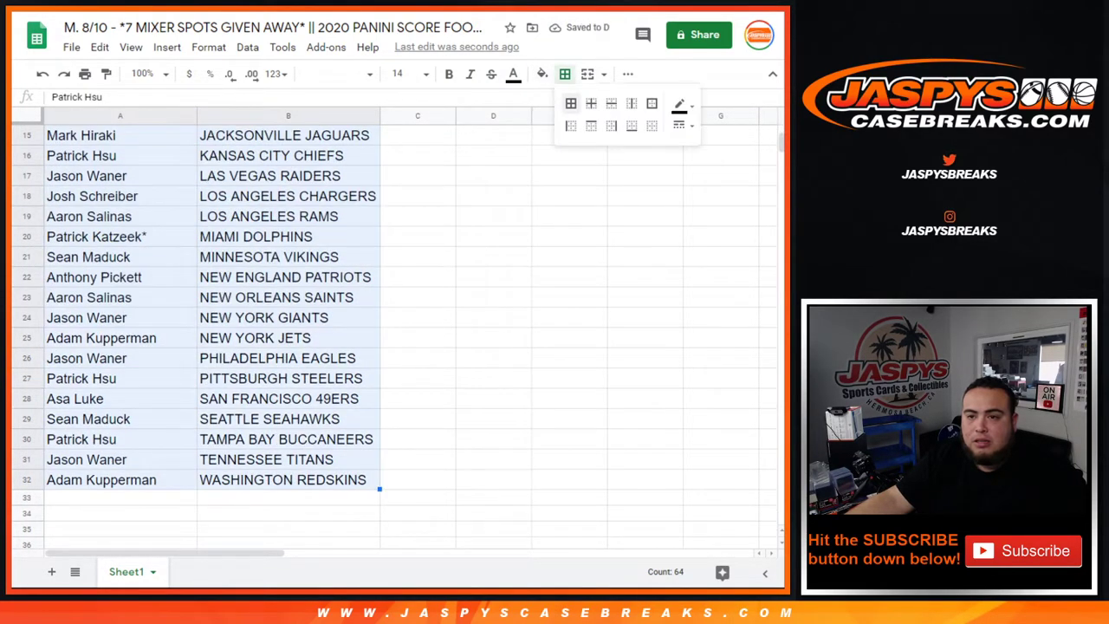
pyautogui.click(569, 104)
pyautogui.click(628, 74)
pyautogui.click(403, 101)
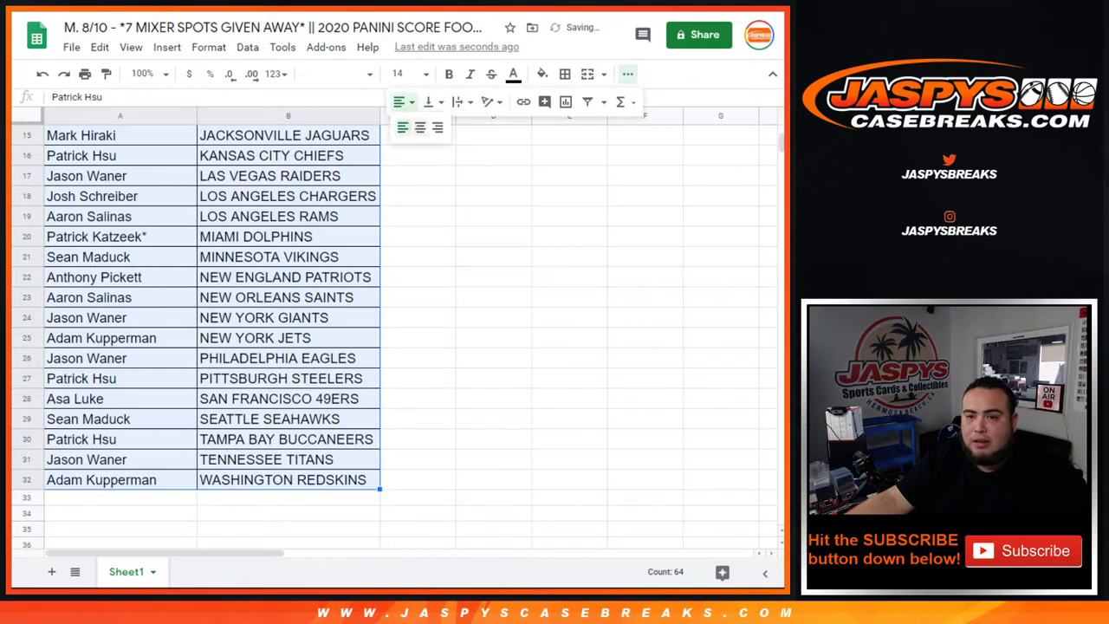
pyautogui.click(414, 126)
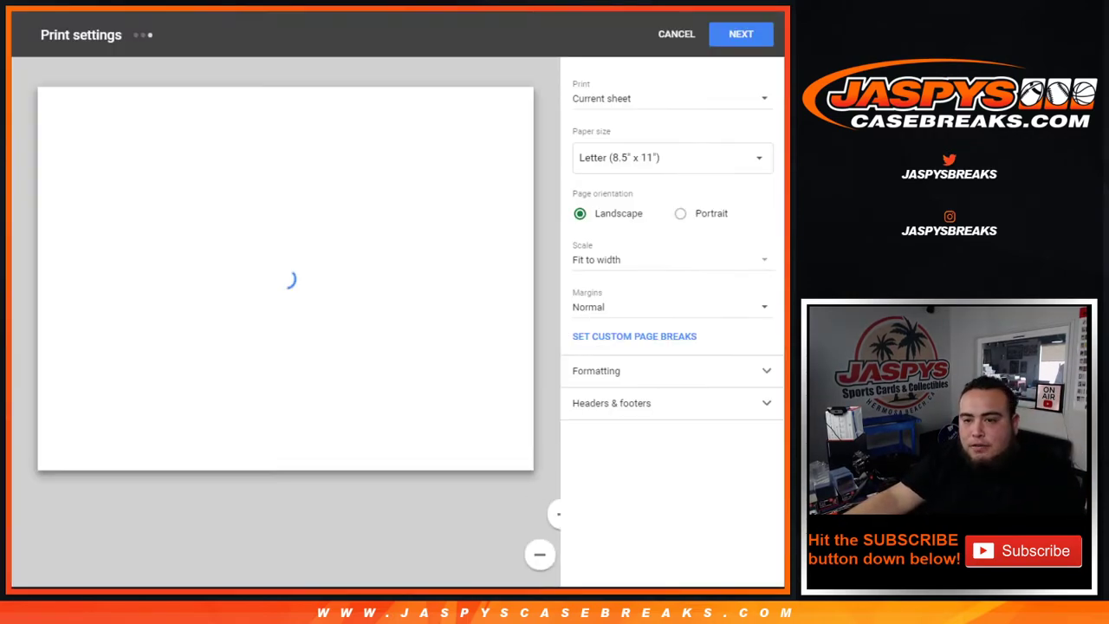
# Step: Print one copy of the current sheet in portrait orientation with the workbook title in the header
pyautogui.click(85, 74)
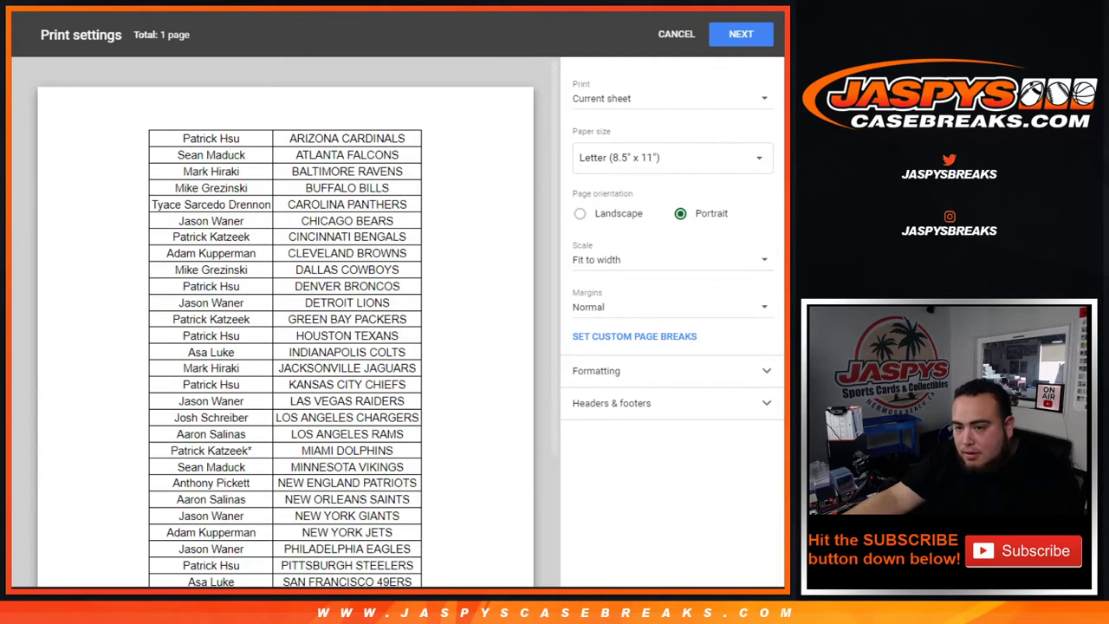
pyautogui.click(612, 403)
pyautogui.click(580, 462)
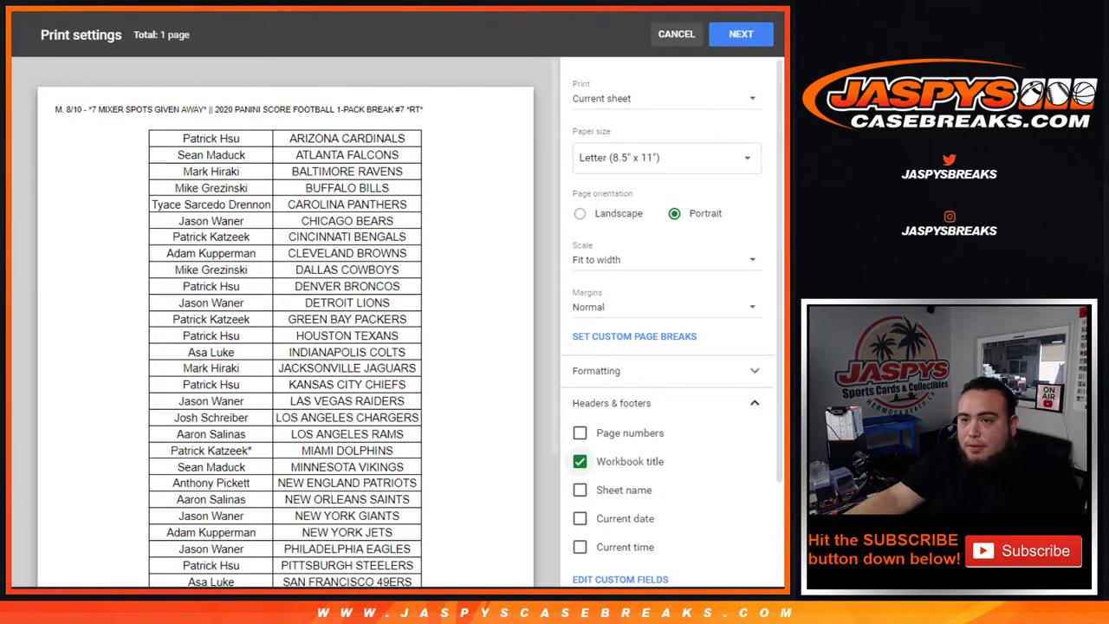
pyautogui.click(741, 34)
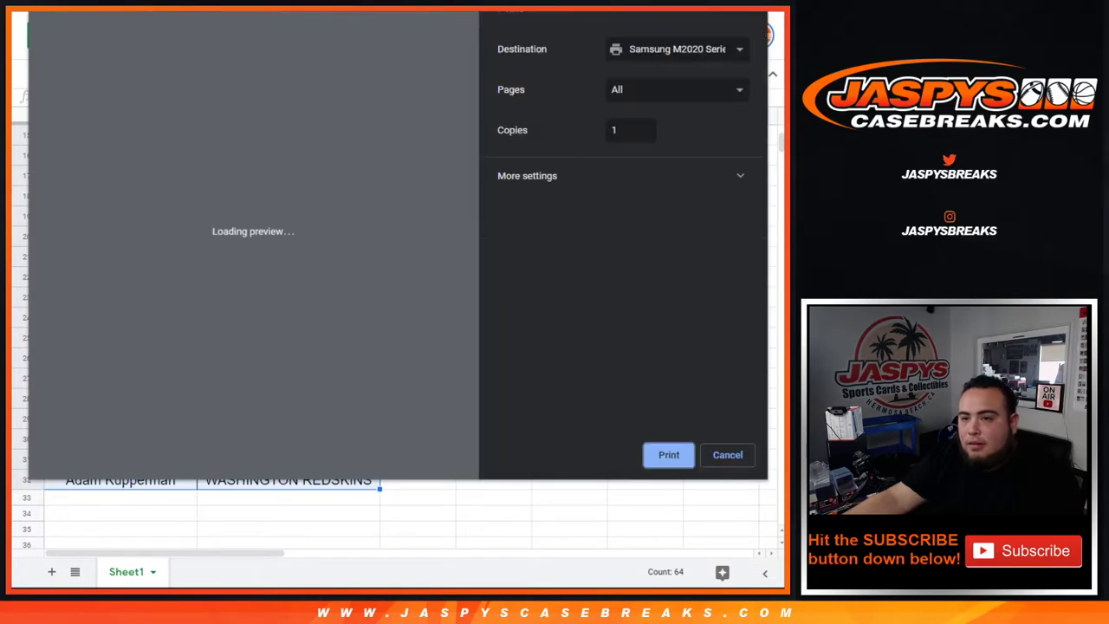
pyautogui.press('Return')
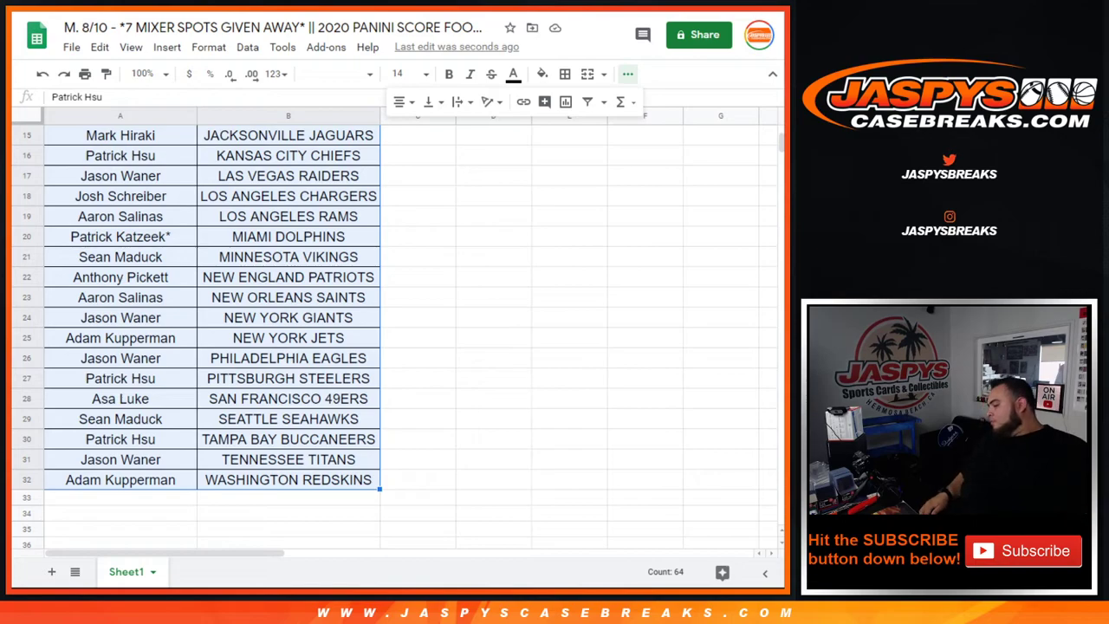